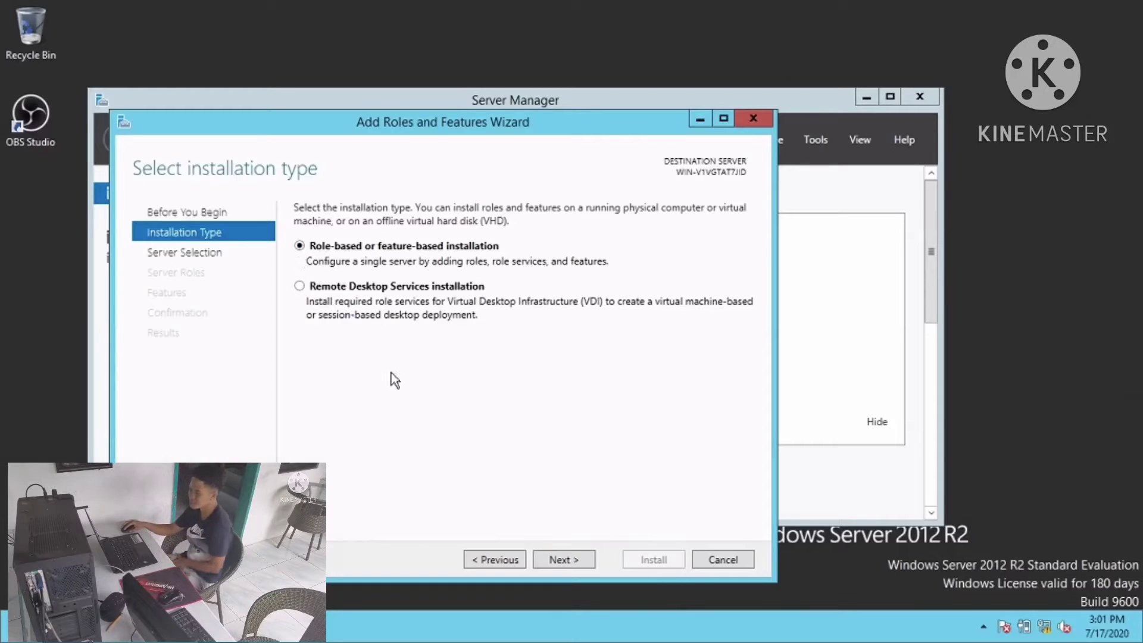
Step: Choose a role-based installation on the local server and select the DHCP Server role with its required management tools
click(555, 561)
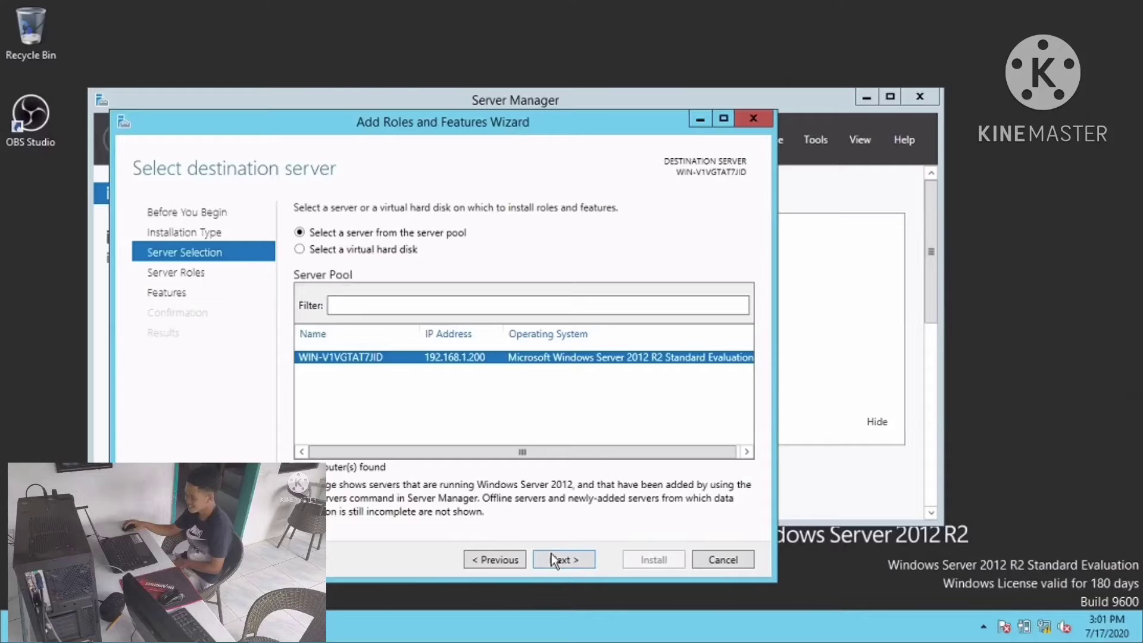
click(553, 560)
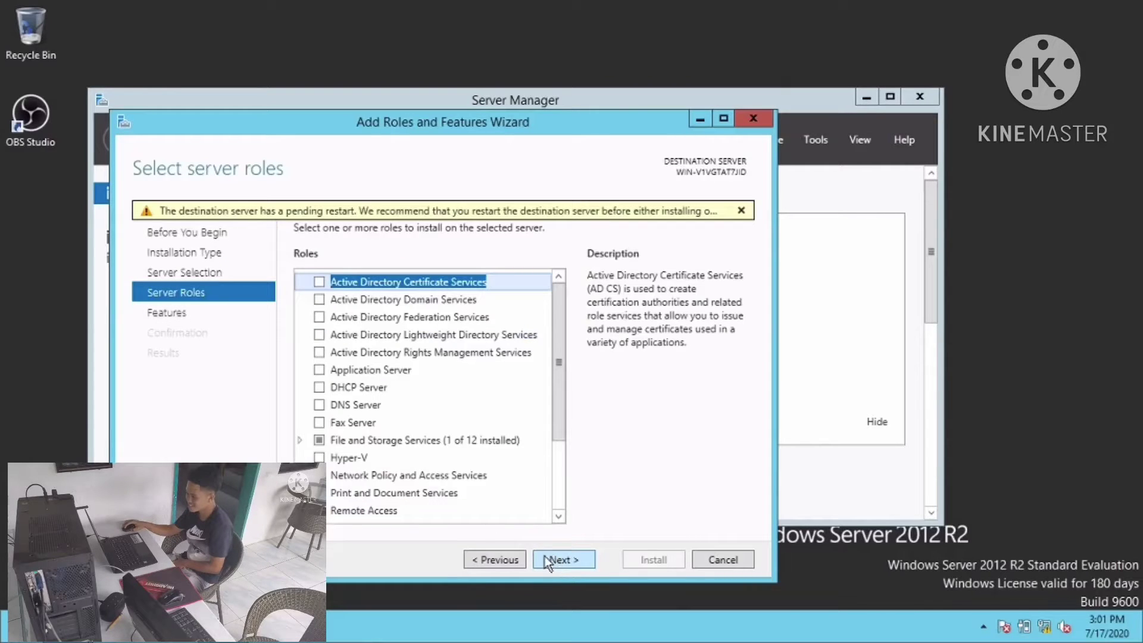
click(320, 388)
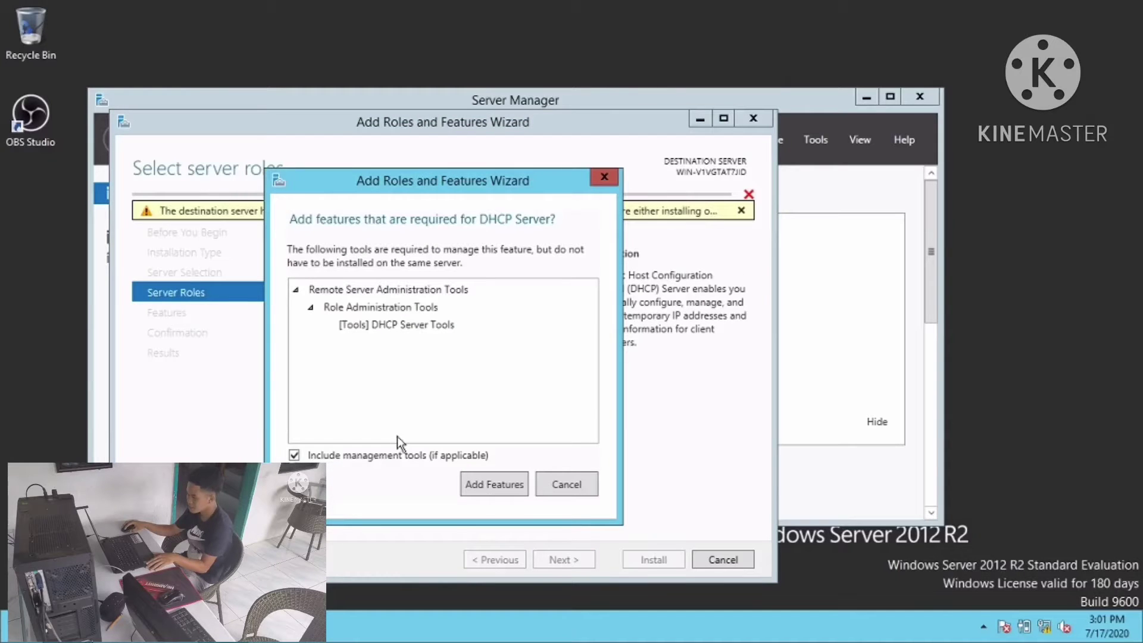
click(476, 482)
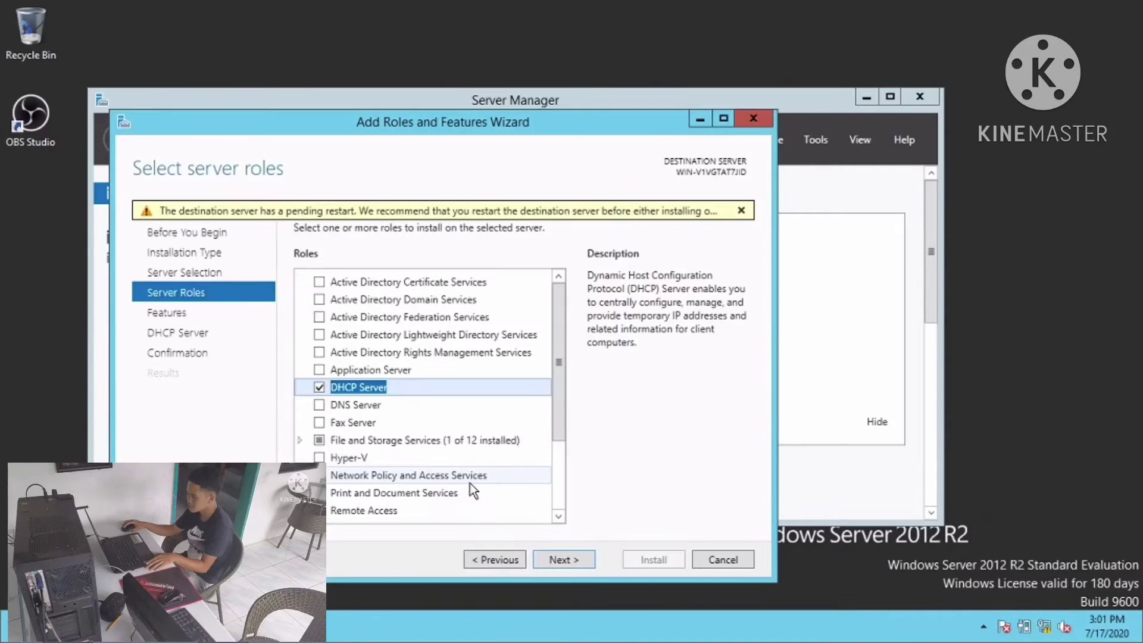
Step: Install the DHCP Server role with the default features and close the wizard once installation ends
click(544, 560)
click(544, 561)
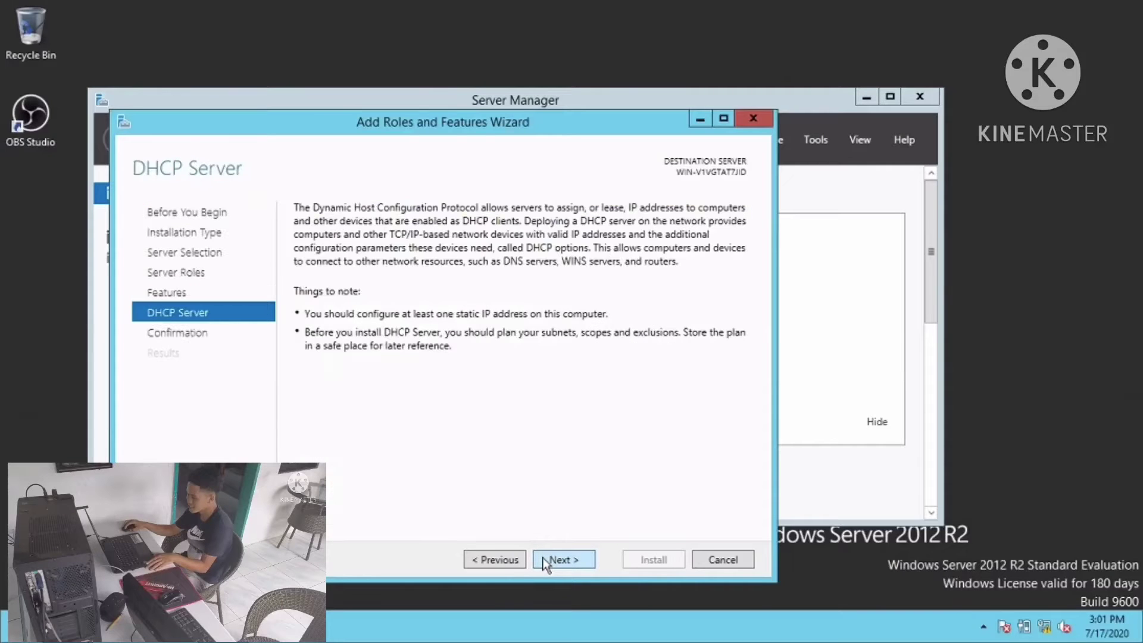
click(544, 561)
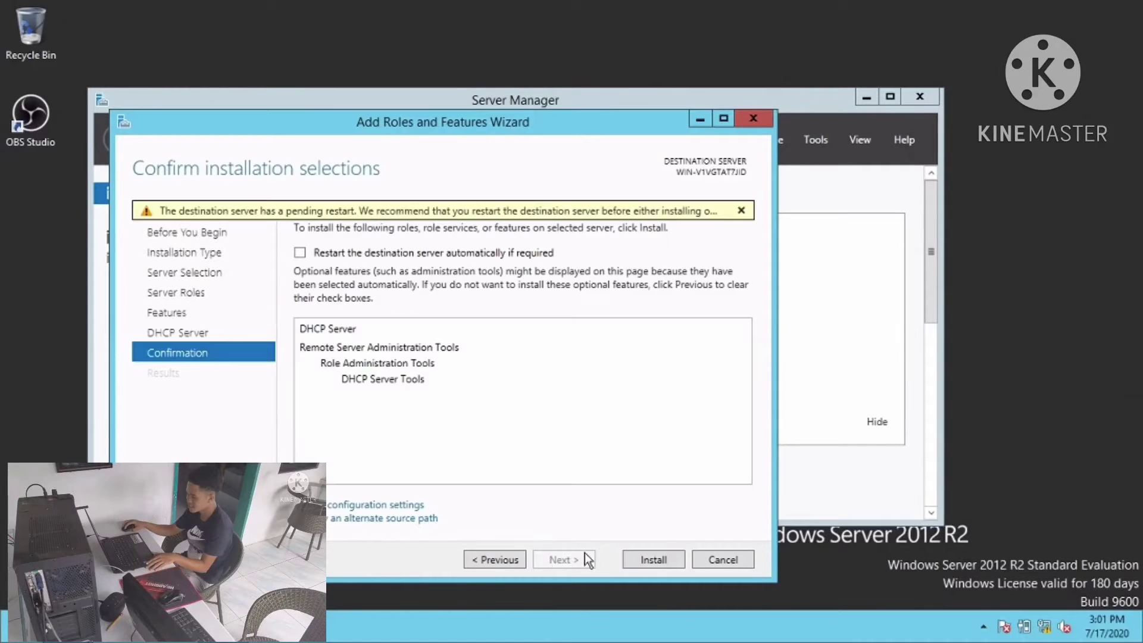
click(628, 561)
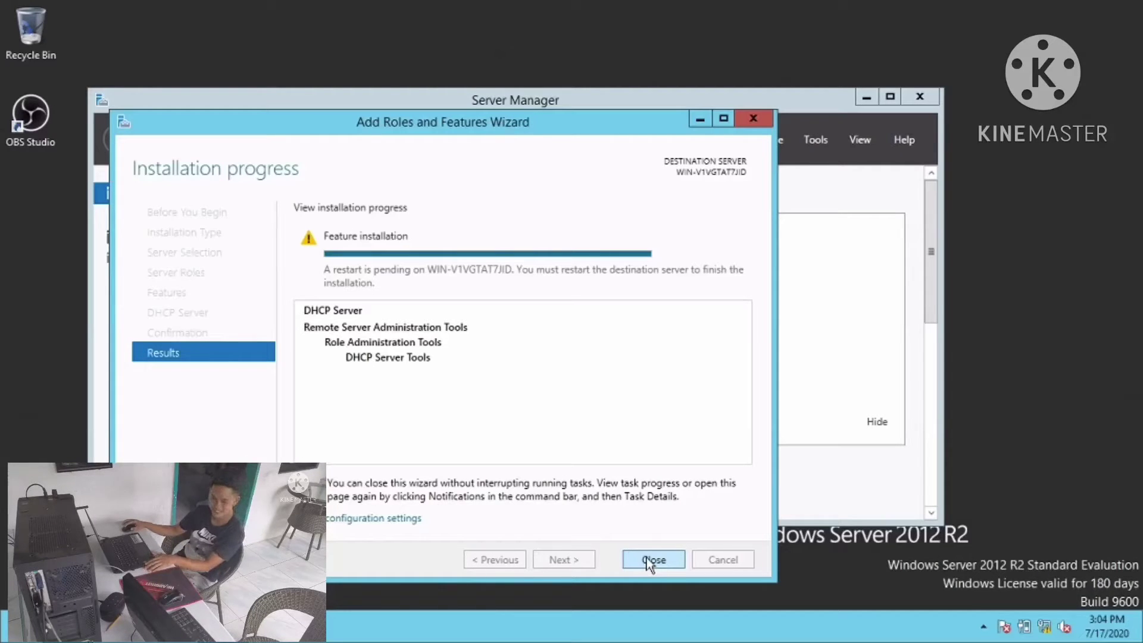
click(648, 557)
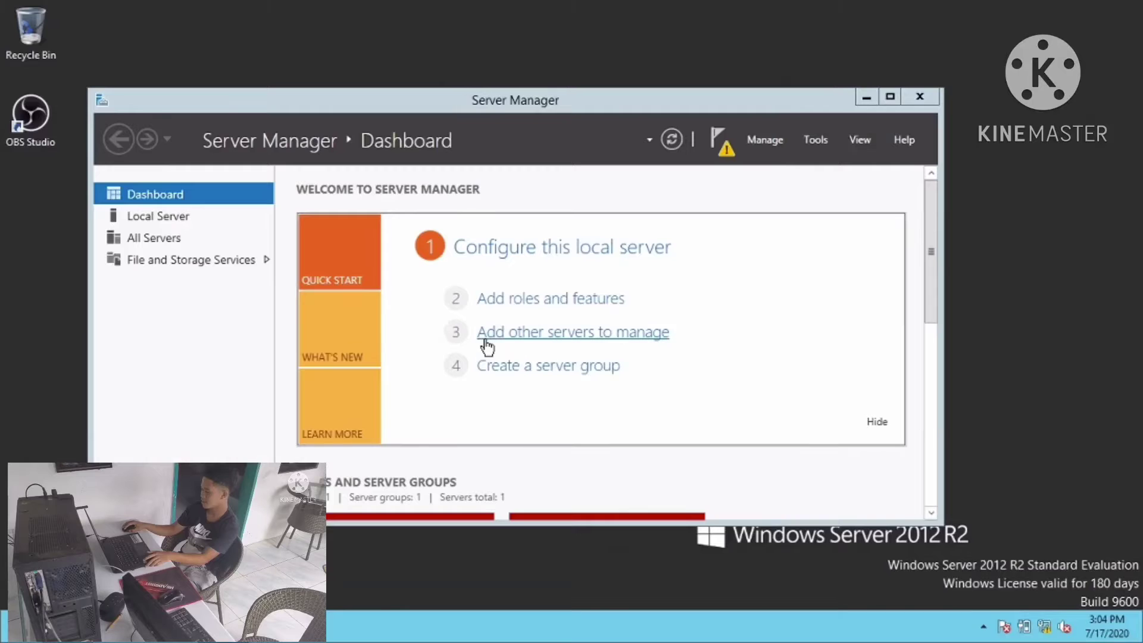
Step: Open the DHCP management console, maximize it, and expand the server down to its IPv4 contents
click(816, 139)
click(856, 215)
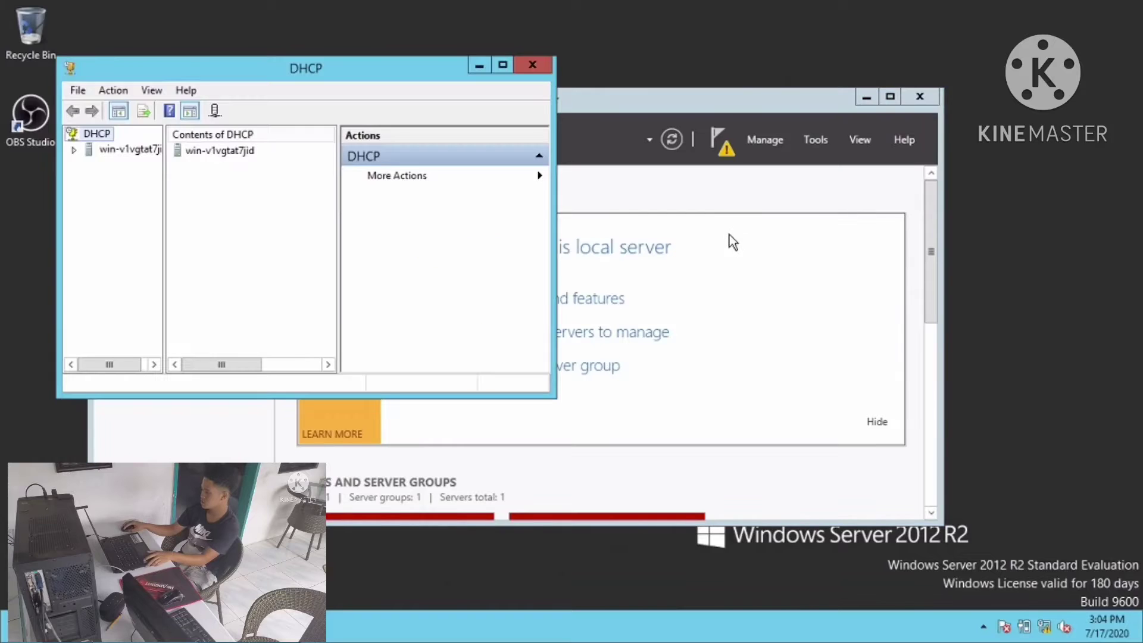
click(502, 64)
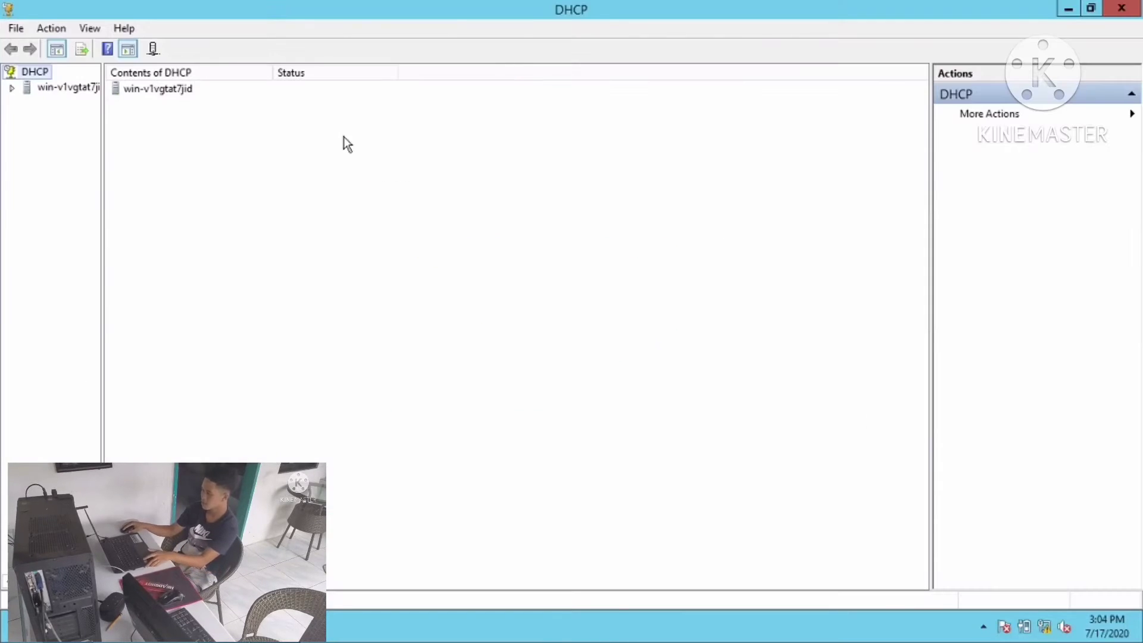
click(11, 88)
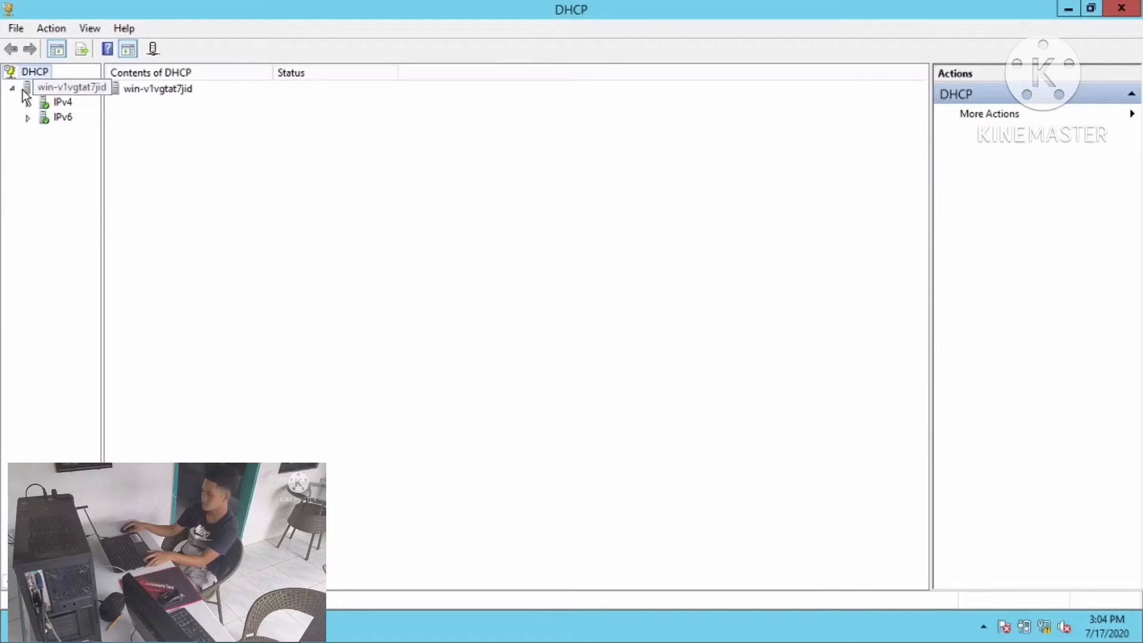
double_click(61, 102)
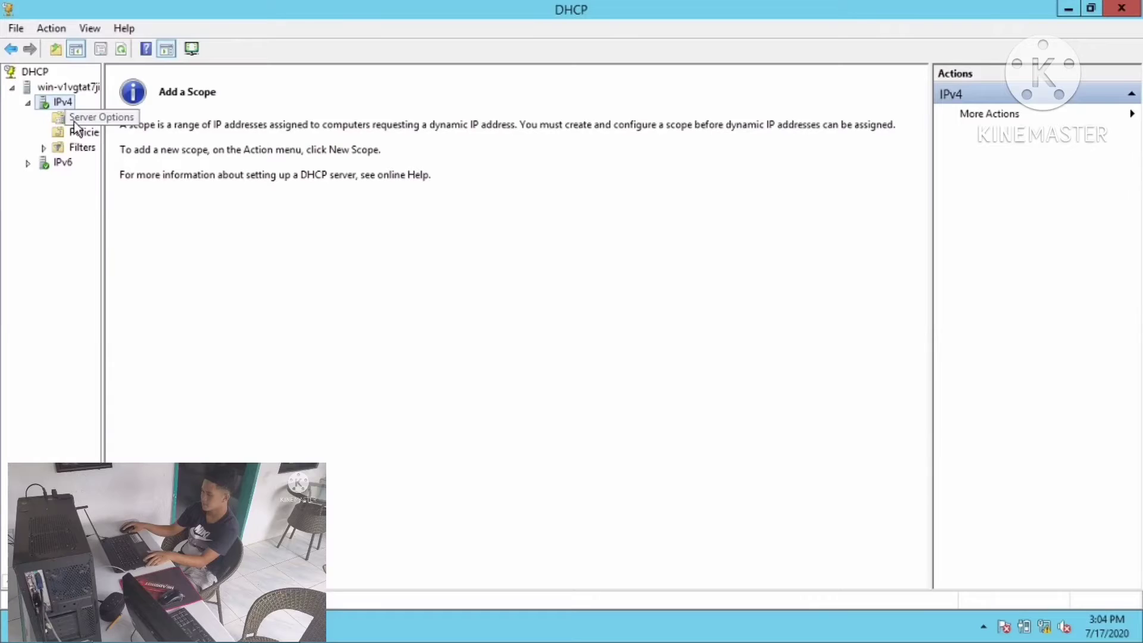
Step: Look through the Server Options, Policies and Filters entries under IPv4
click(74, 120)
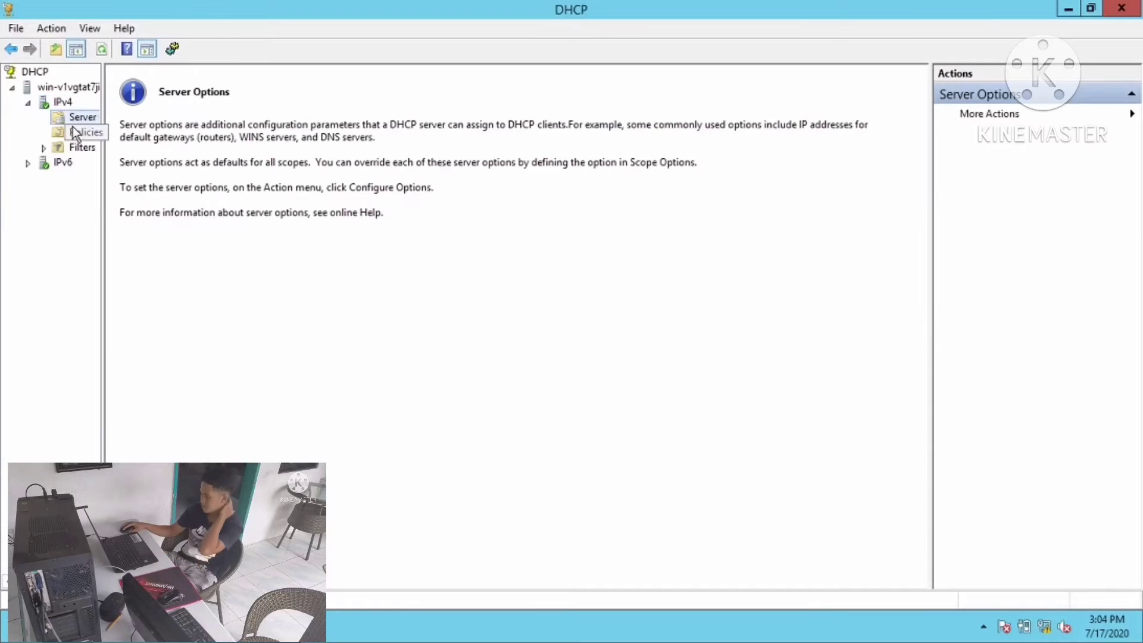
click(77, 133)
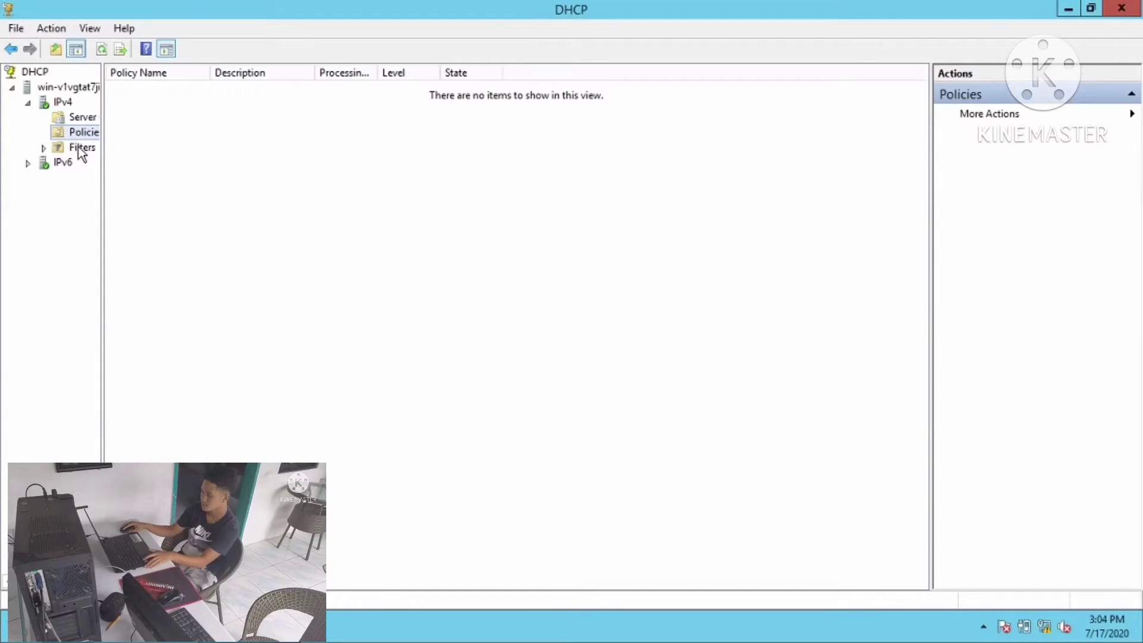
double_click(82, 149)
Step: Start a new scope under IPv4 and enter a first name as the scope name, leaving the description empty
click(62, 102)
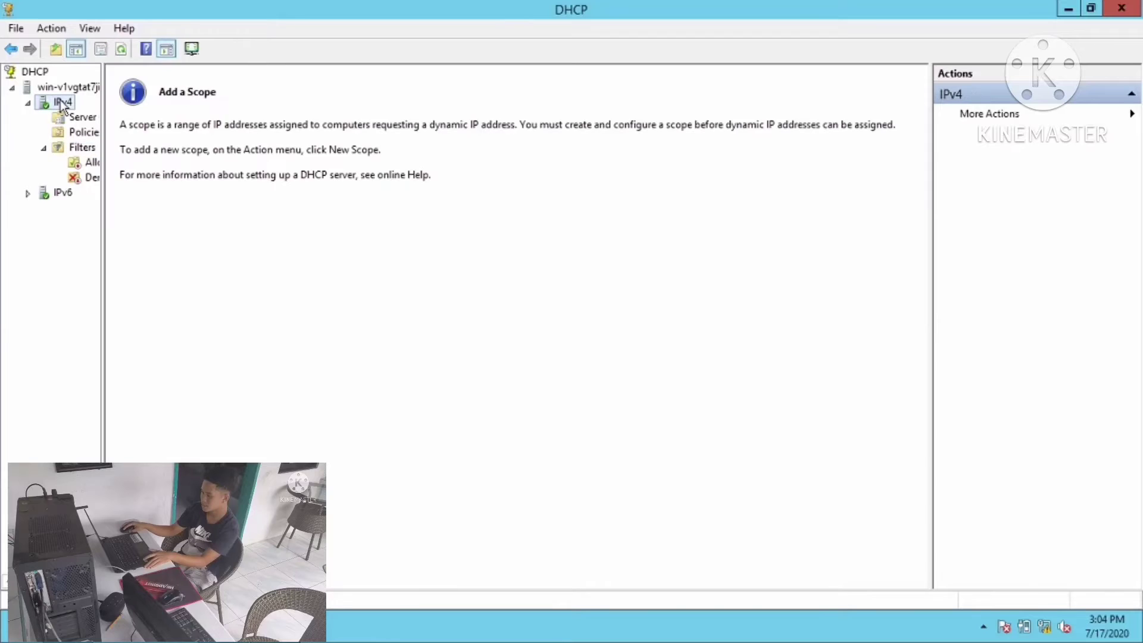
right_click(62, 104)
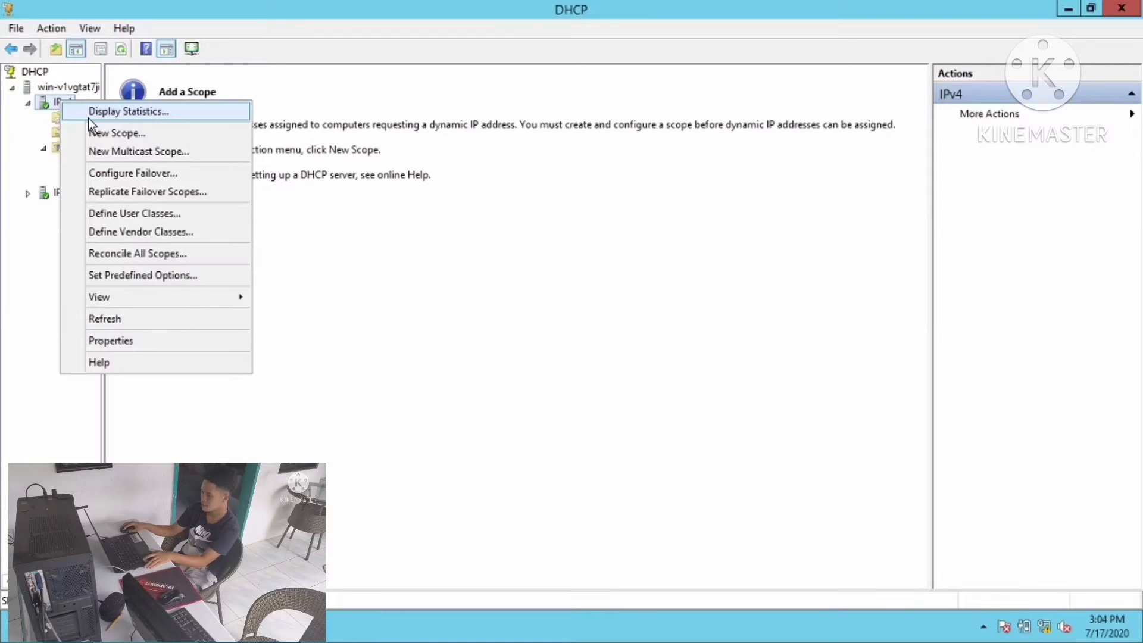
click(99, 133)
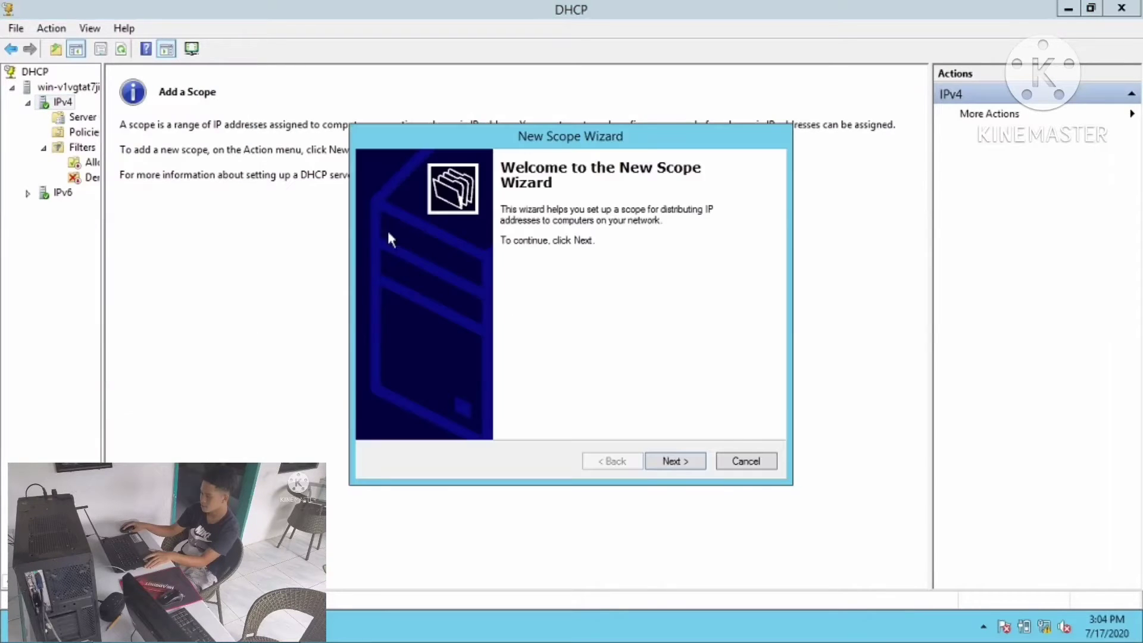
click(665, 462)
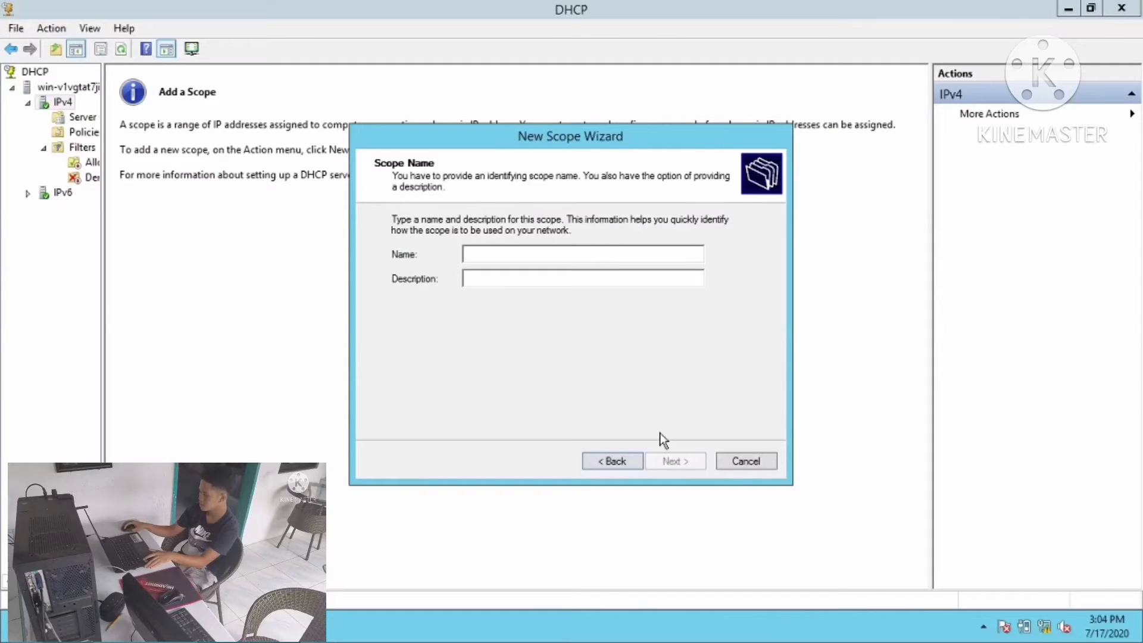
text(mark)
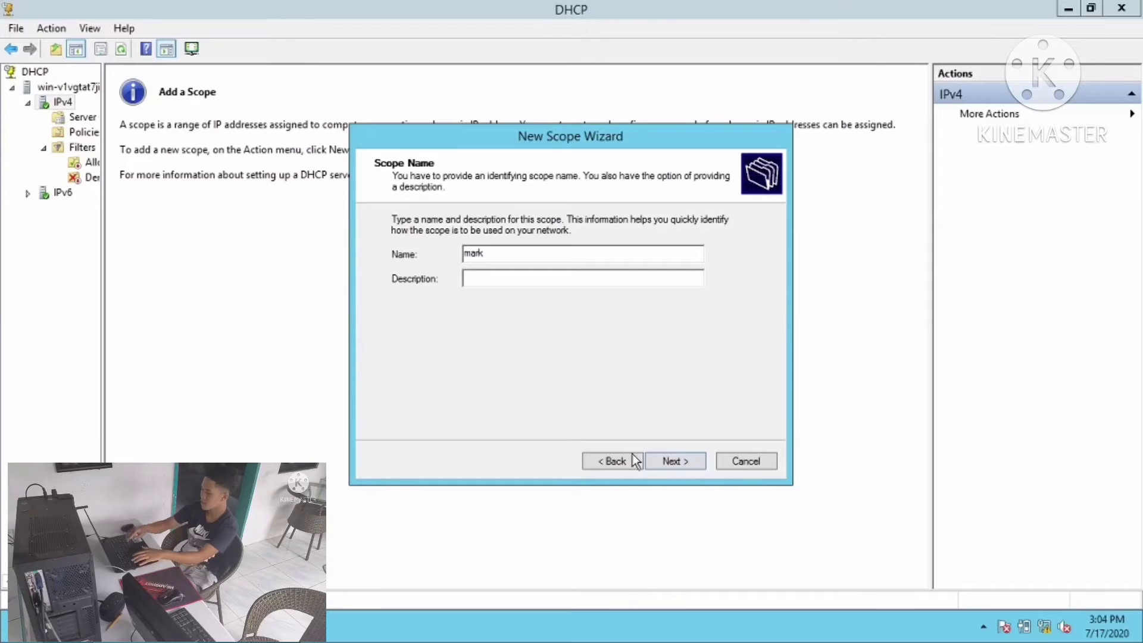
click(691, 461)
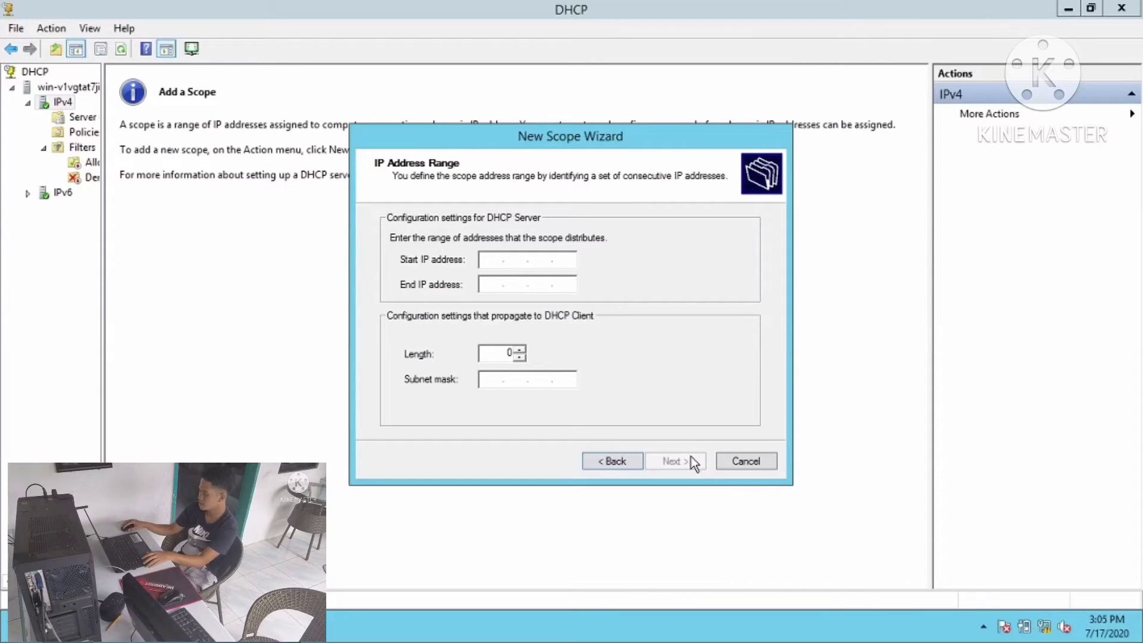
Step: Set the scope's start IP address to 192.168.1.200
text(192.)
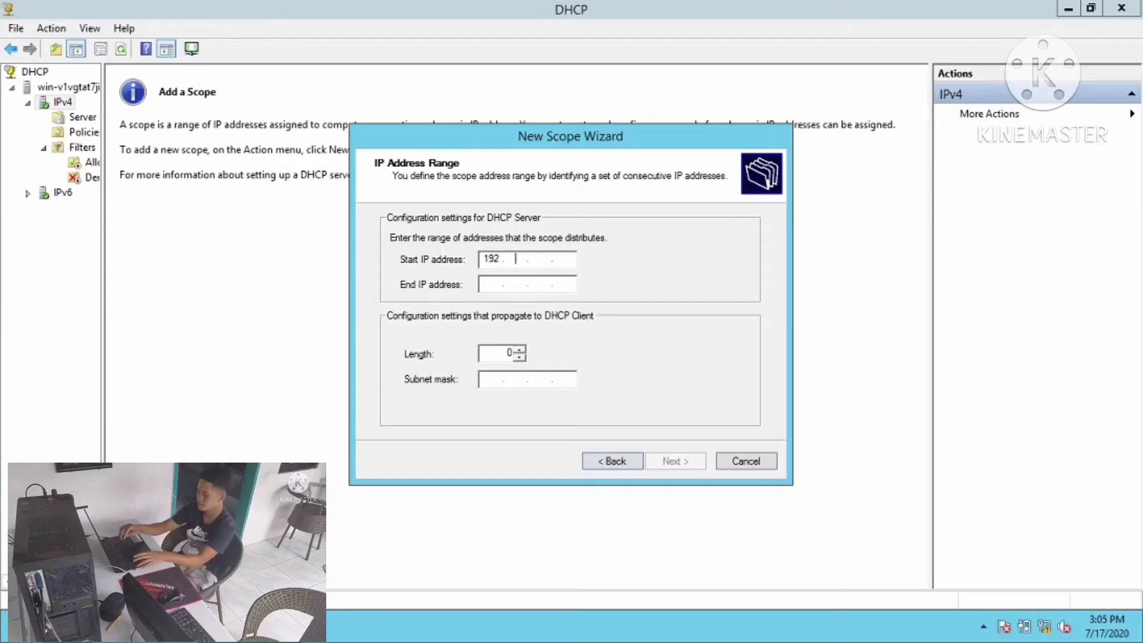
text(168.)
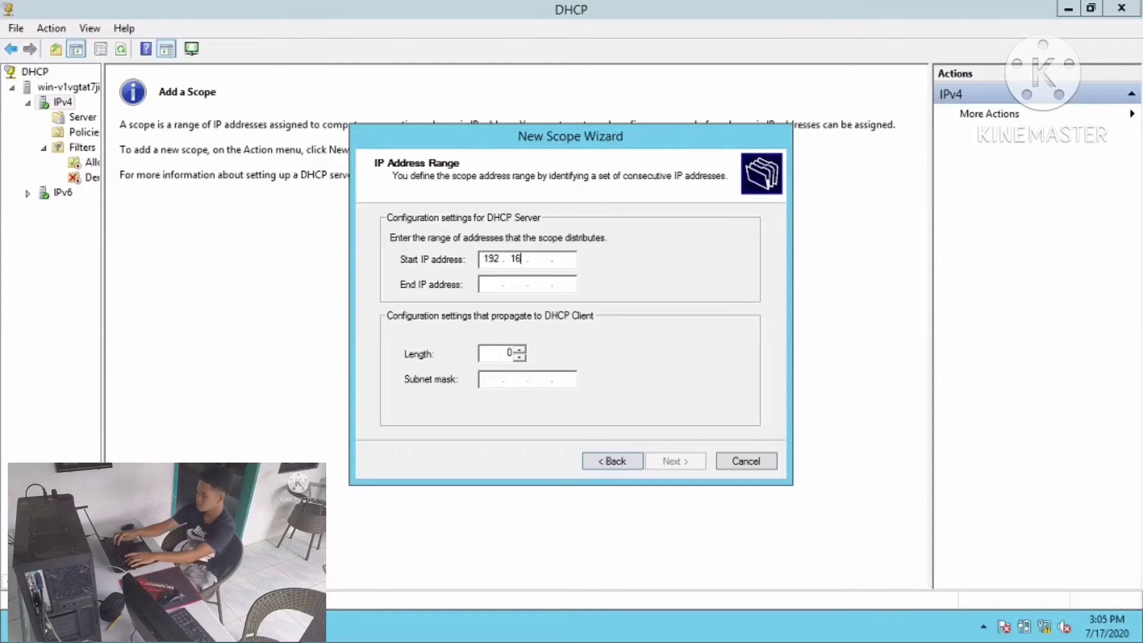
text(1)
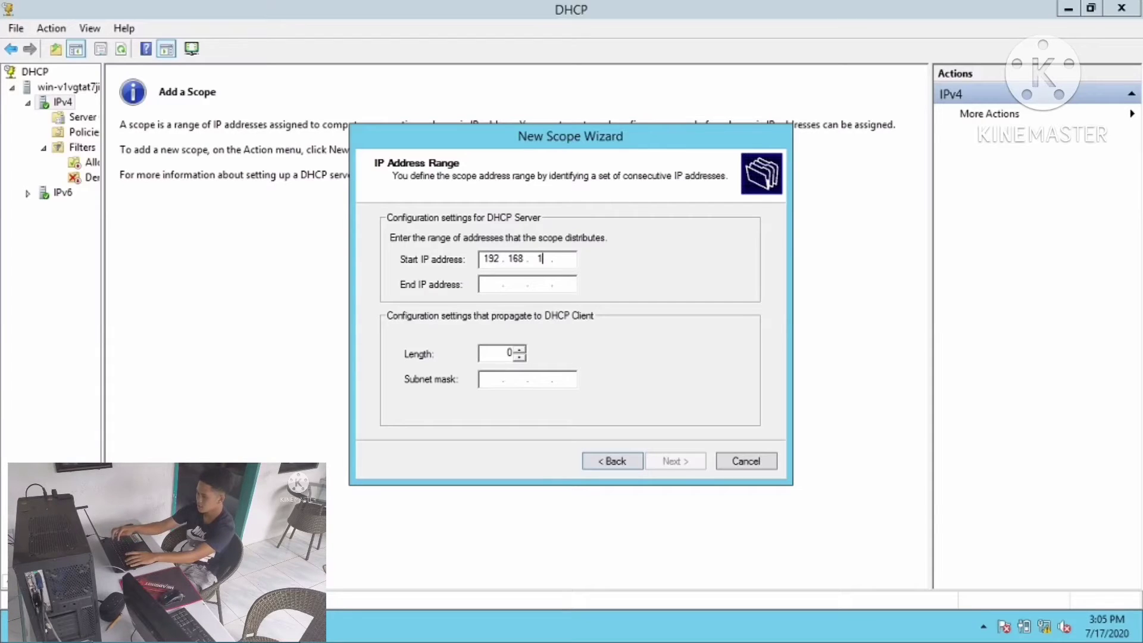
text(.)
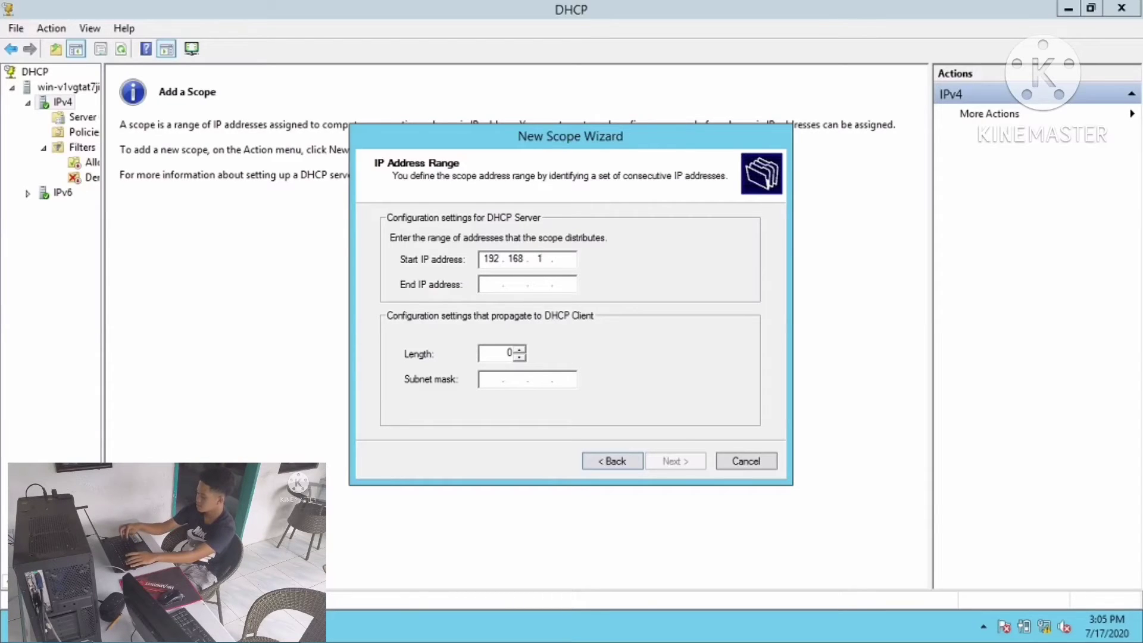
text(200)
Step: Set the scope's end IP address to 192.168.1.220 and accept the address range with the default subnet mask
click(491, 286)
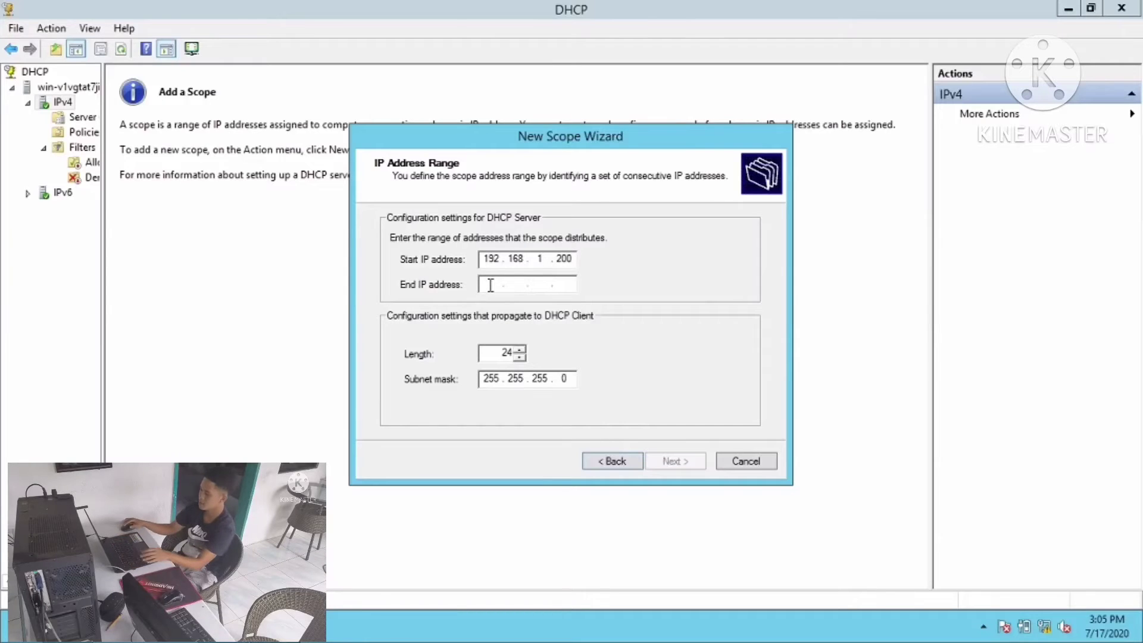
text(19)
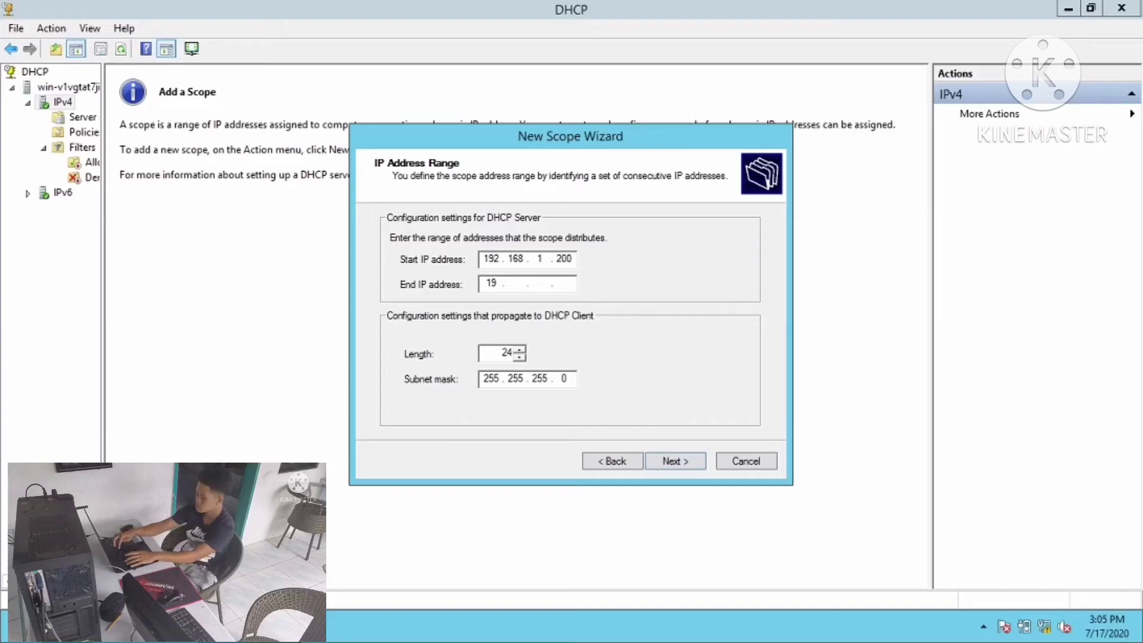
text(2 . )
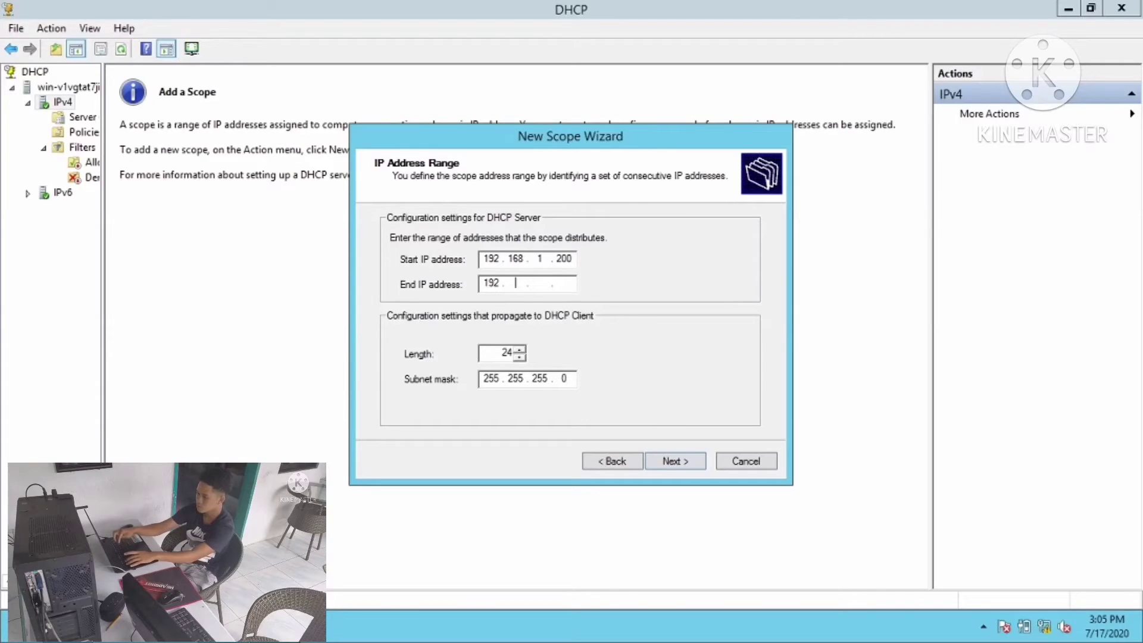
text(168 . )
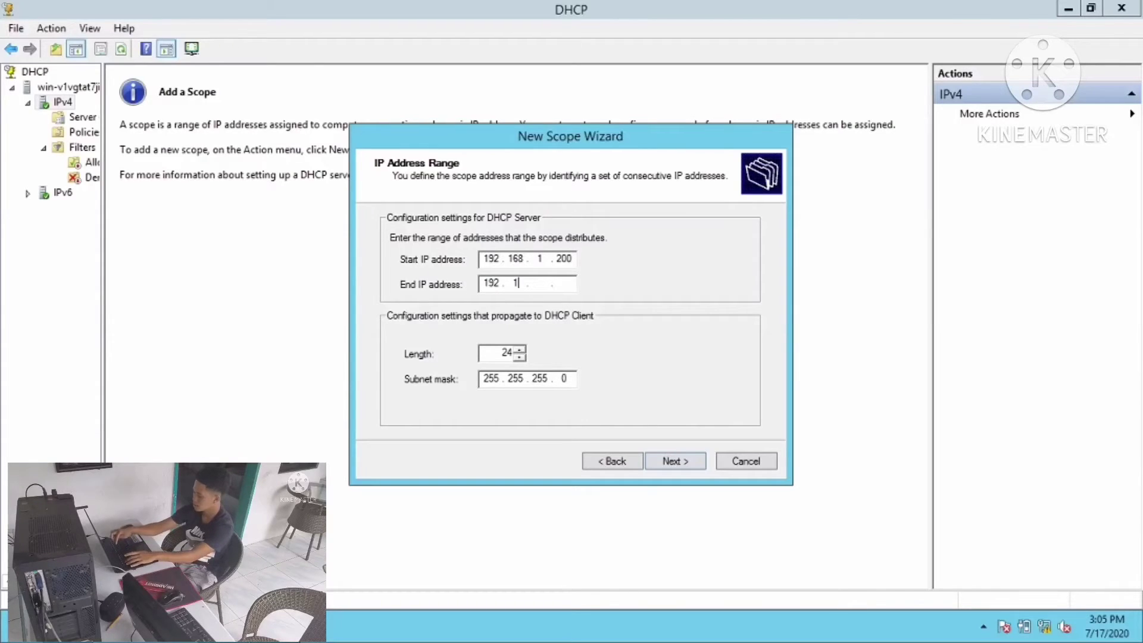
text(1 )
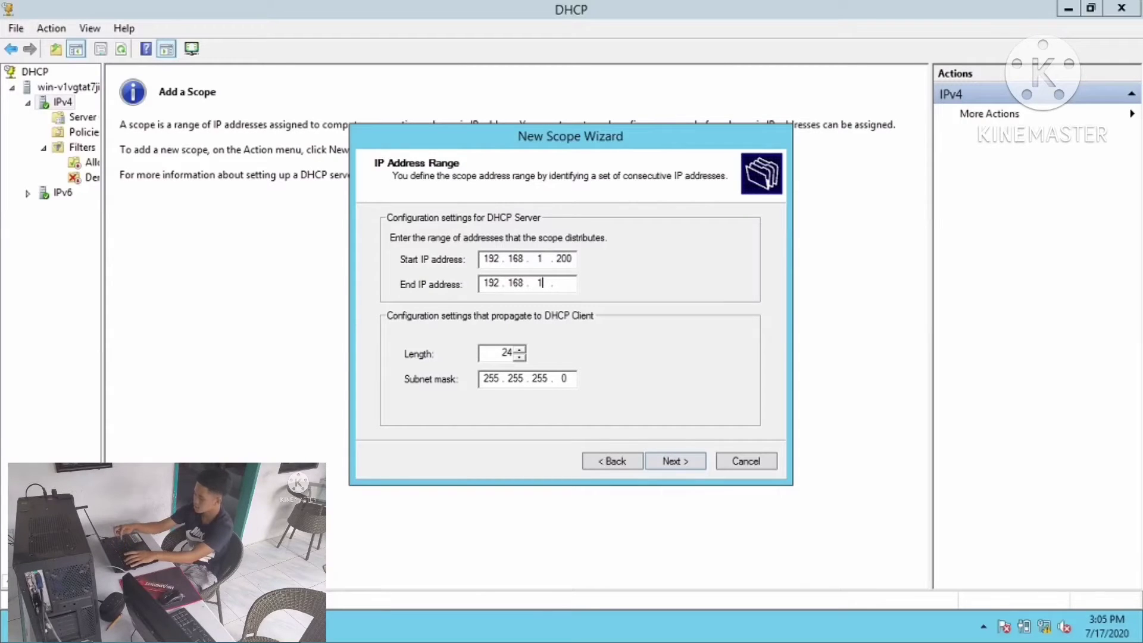
text(. 22)
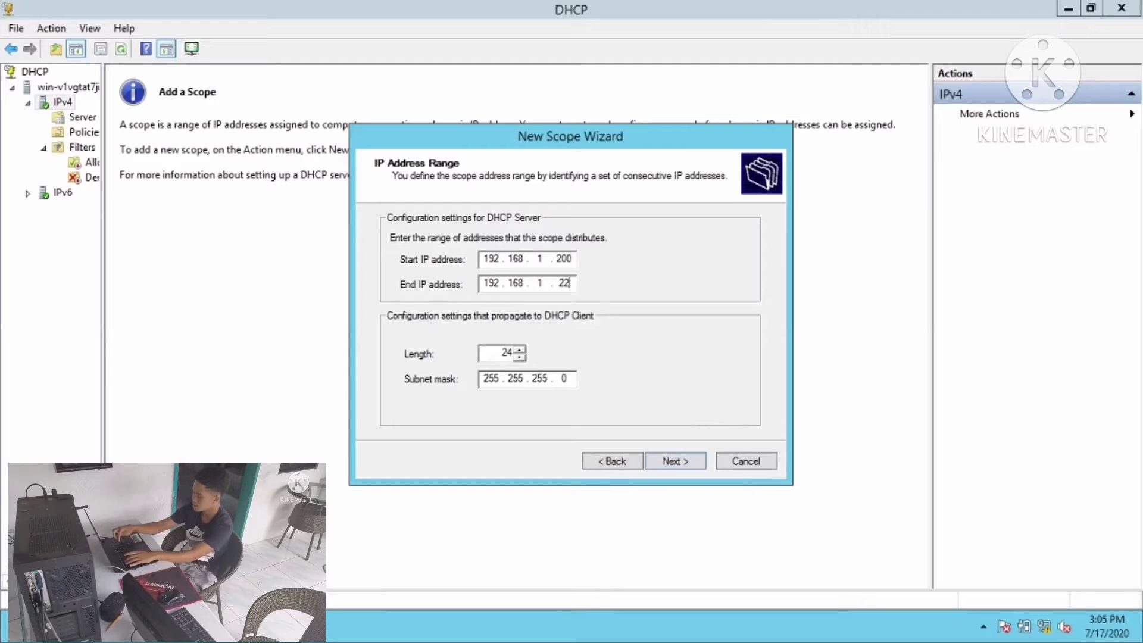
text(0)
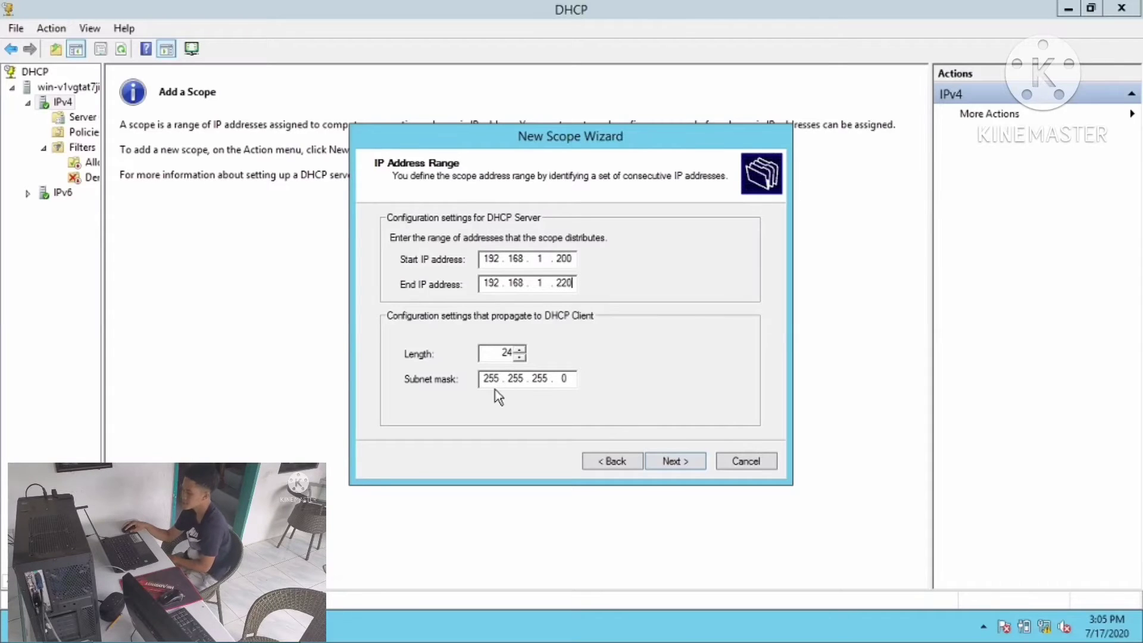
click(682, 464)
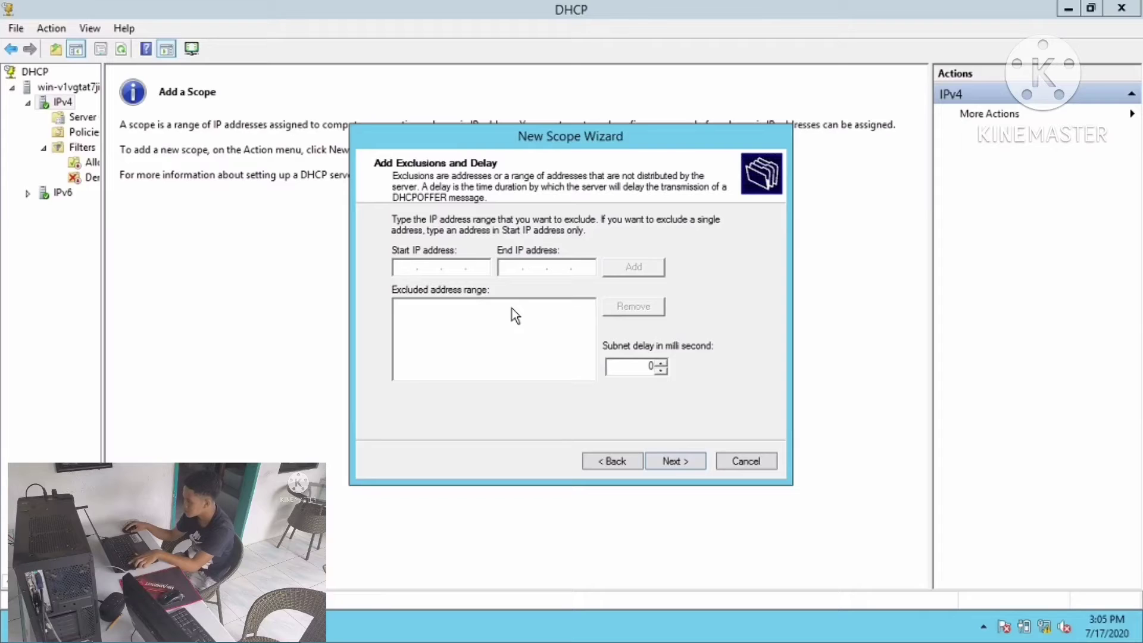
Step: Enter 192.168.1.210 as the start IP address of the scope's exclusion range
text(192 . )
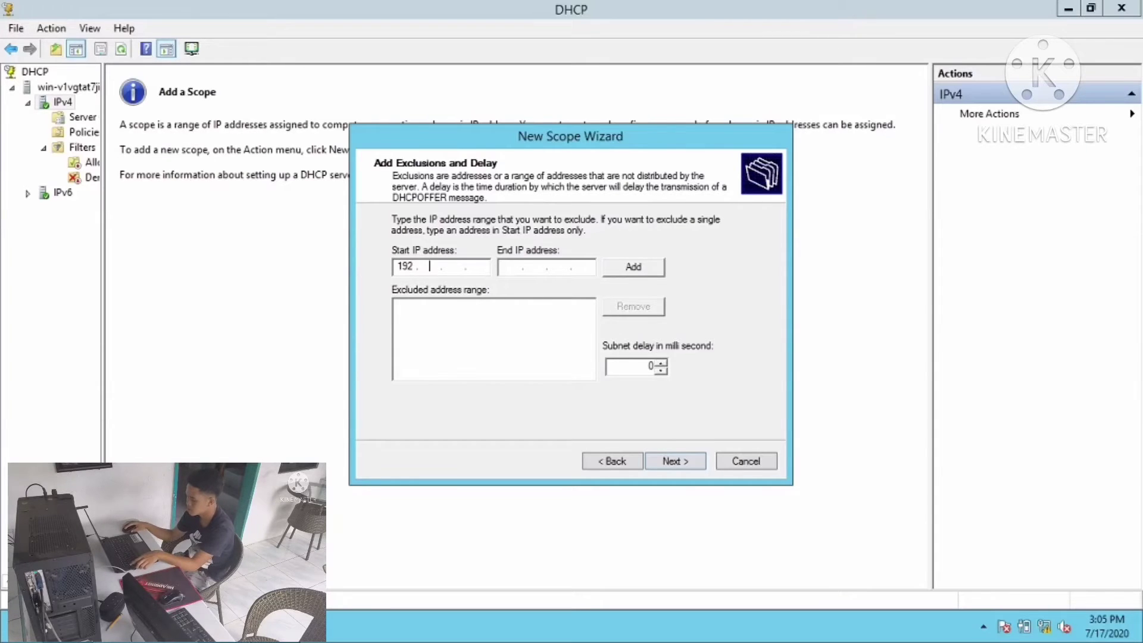
text(168)
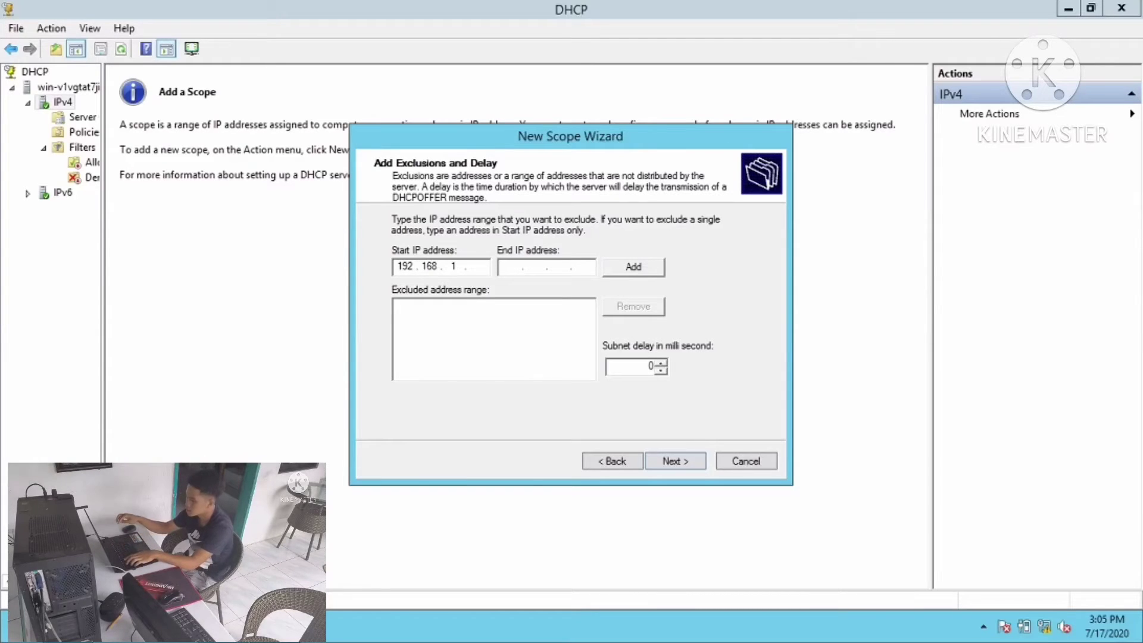
text(1 . 2)
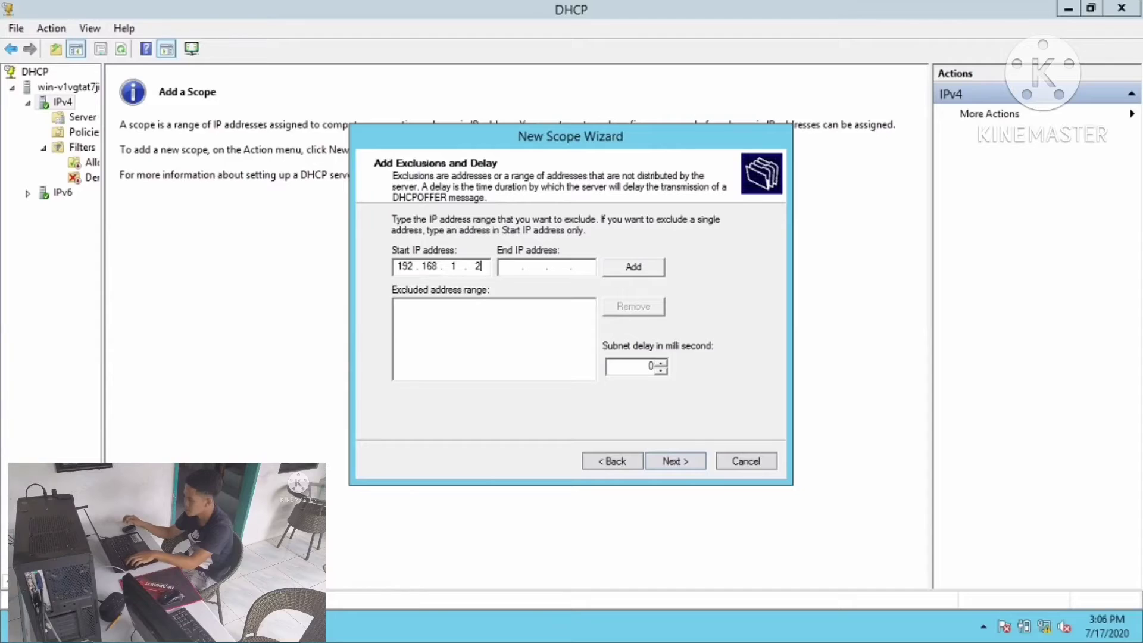
text(2)
key(BackSpace)
text(1)
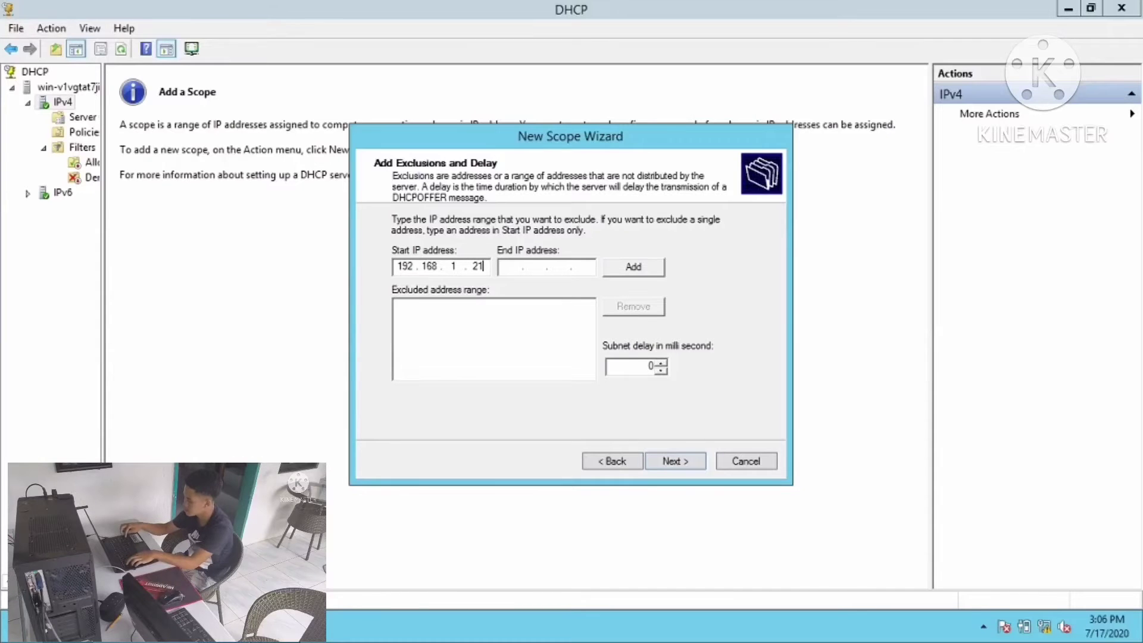
text(0)
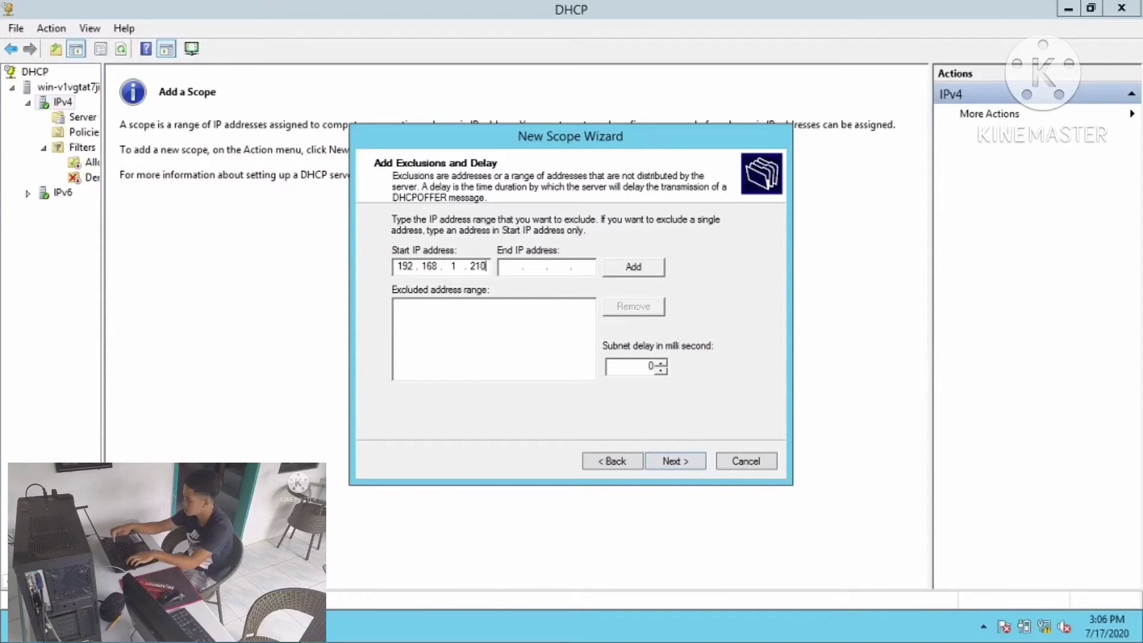
Step: Set the exclusion's end IP address to 192.168.1.220 and add the range to the excluded addresses
click(510, 267)
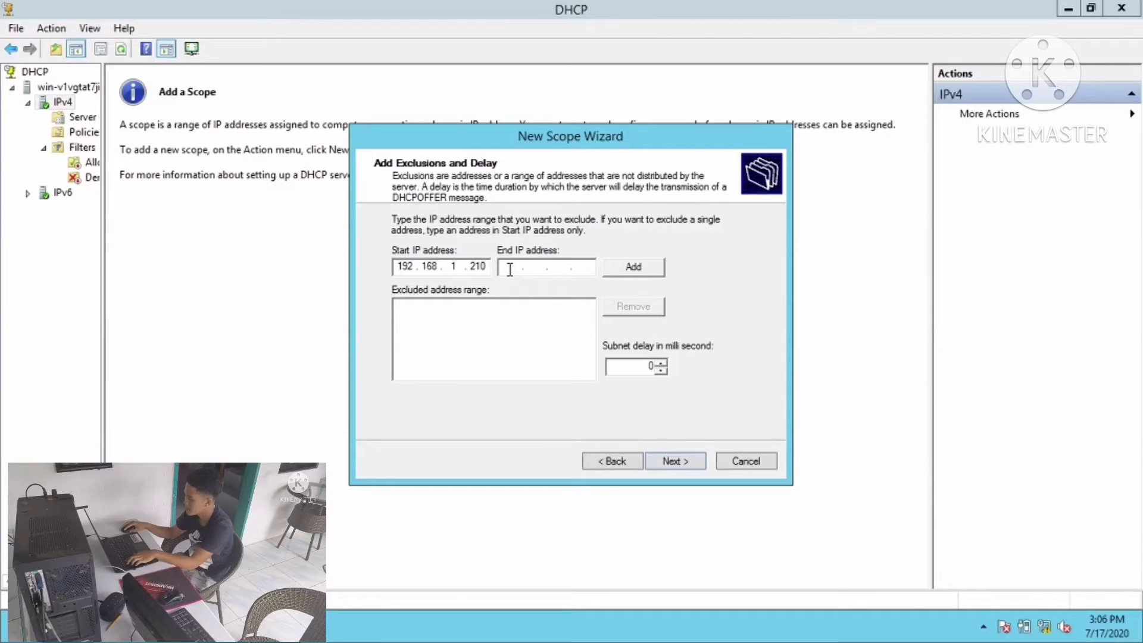
text(192.)
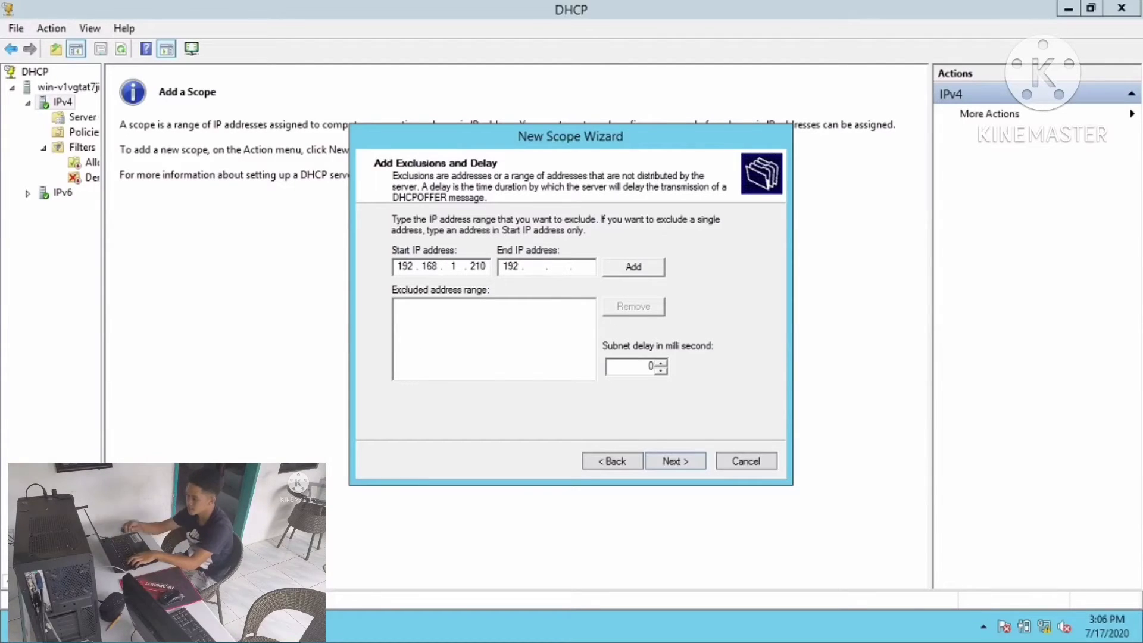
text(168.1.)
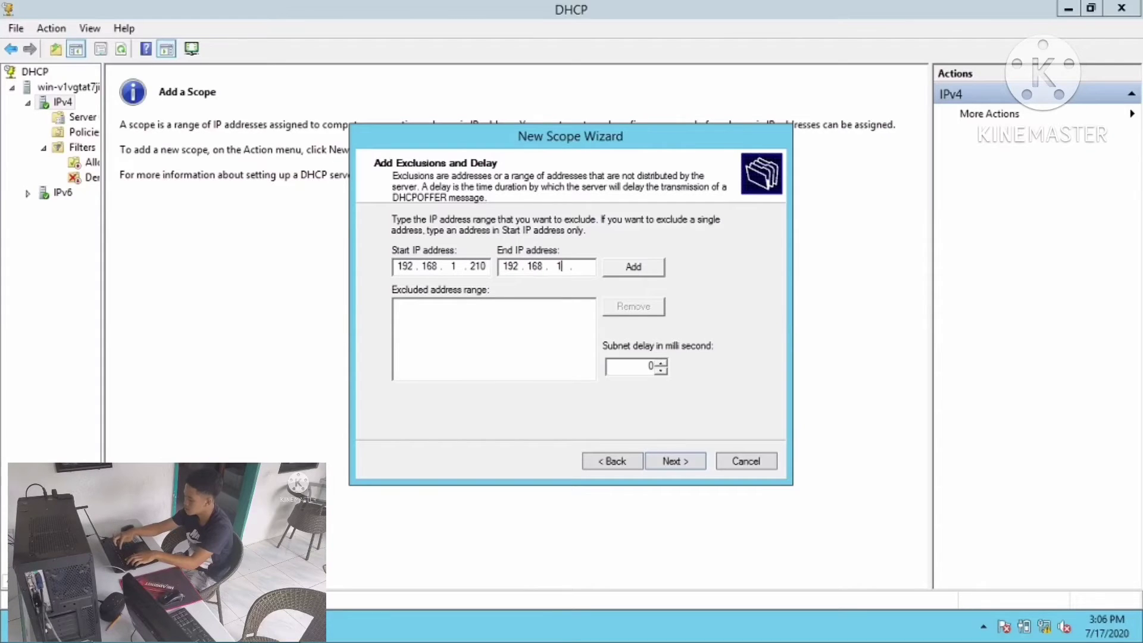
text(220)
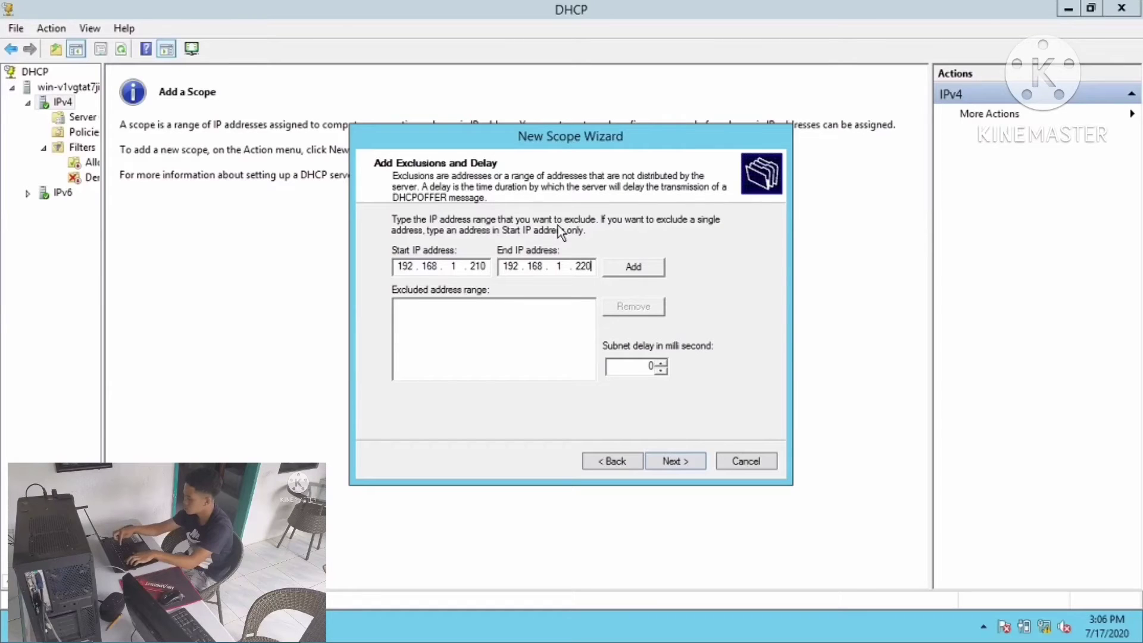
click(634, 271)
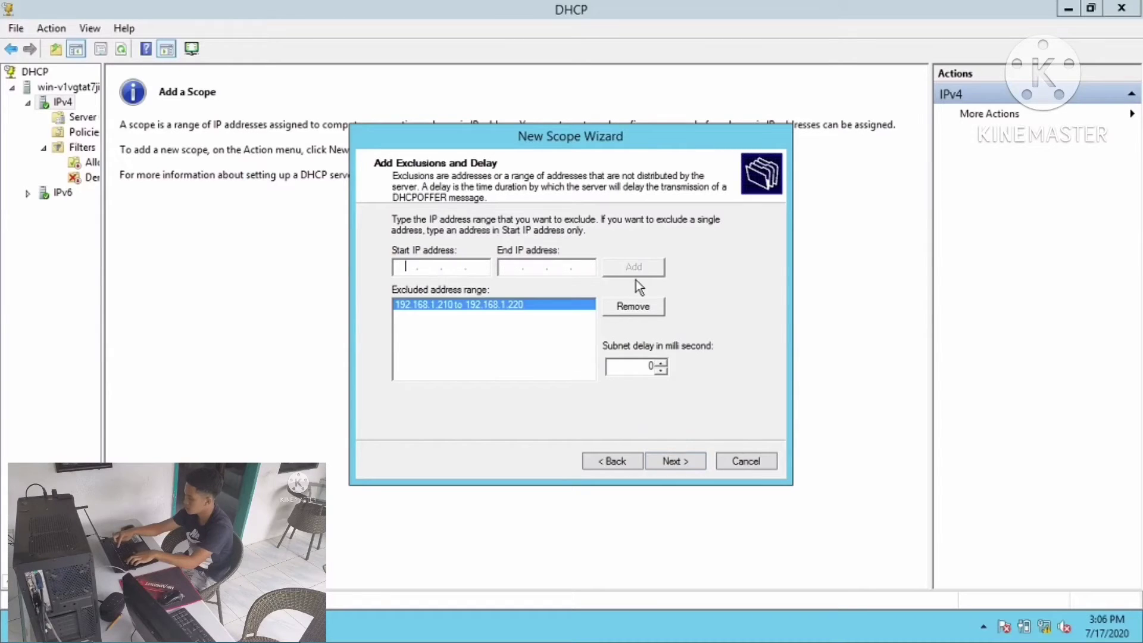
Step: Keep the default lease duration and choose to configure the DHCP options for this scope now
click(670, 461)
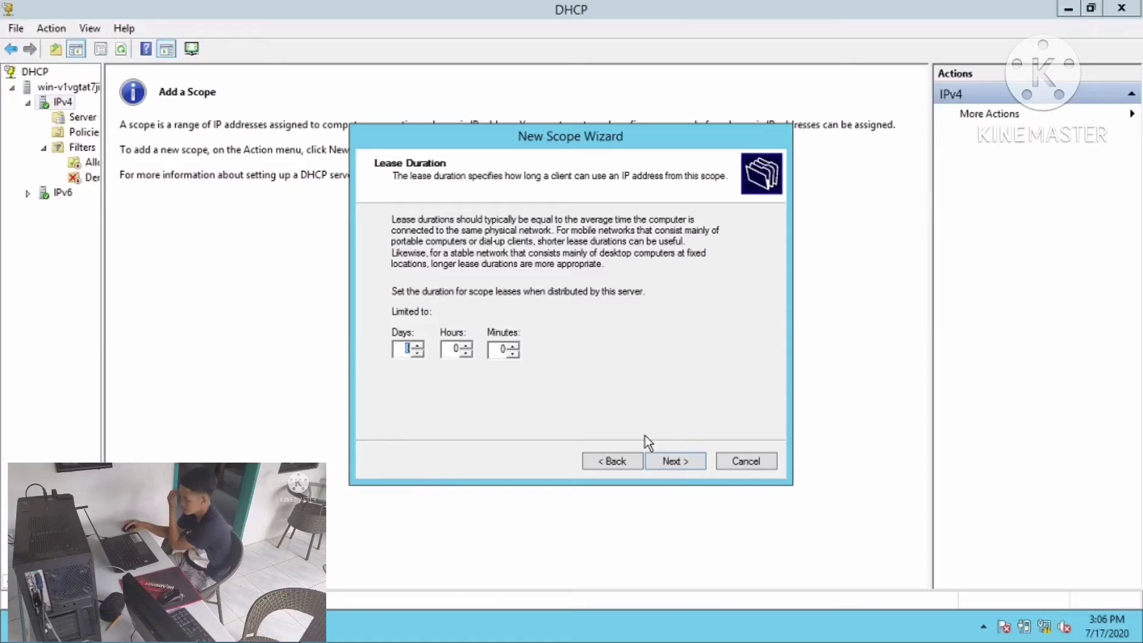
click(669, 457)
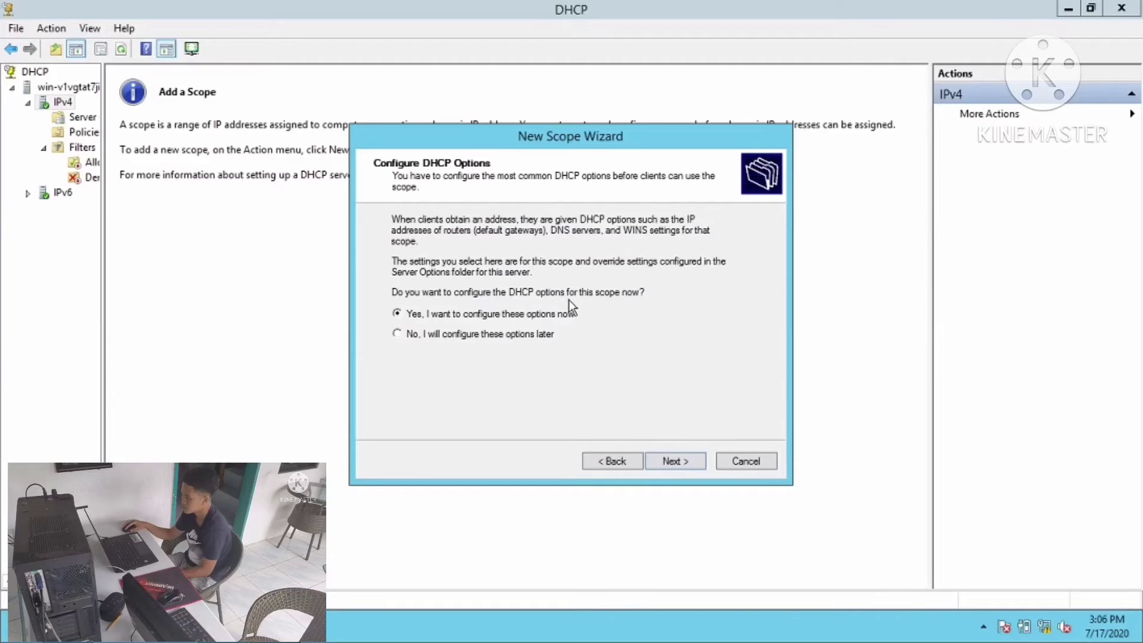
click(669, 461)
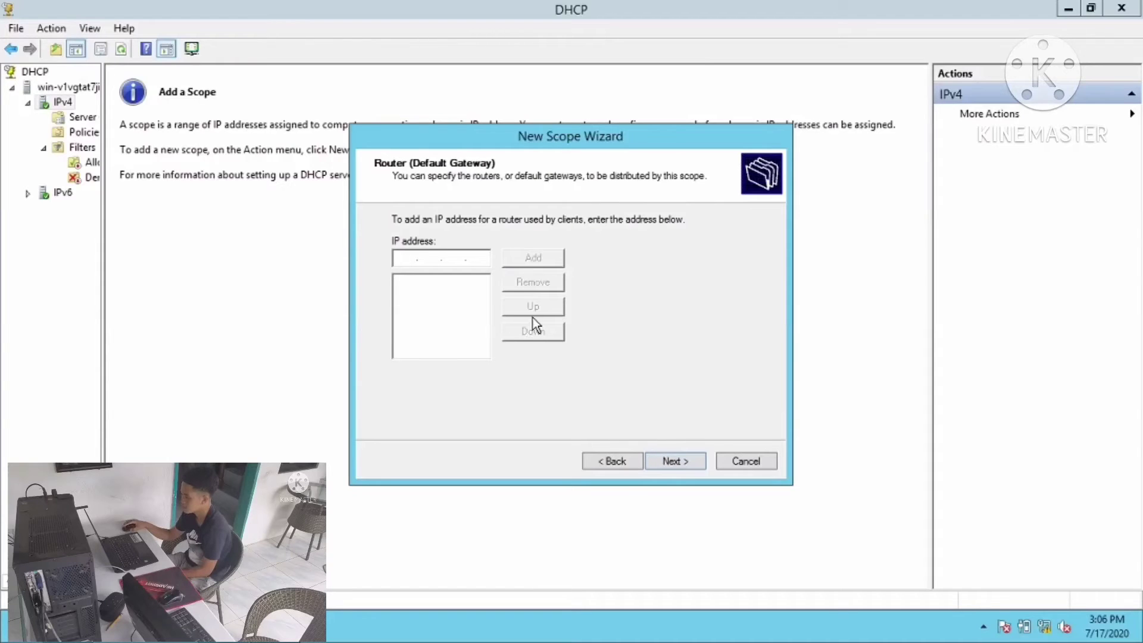
Step: Add 192.168.0.0 as the scope's router (default gateway) address and accept the gateway list
text(192 . )
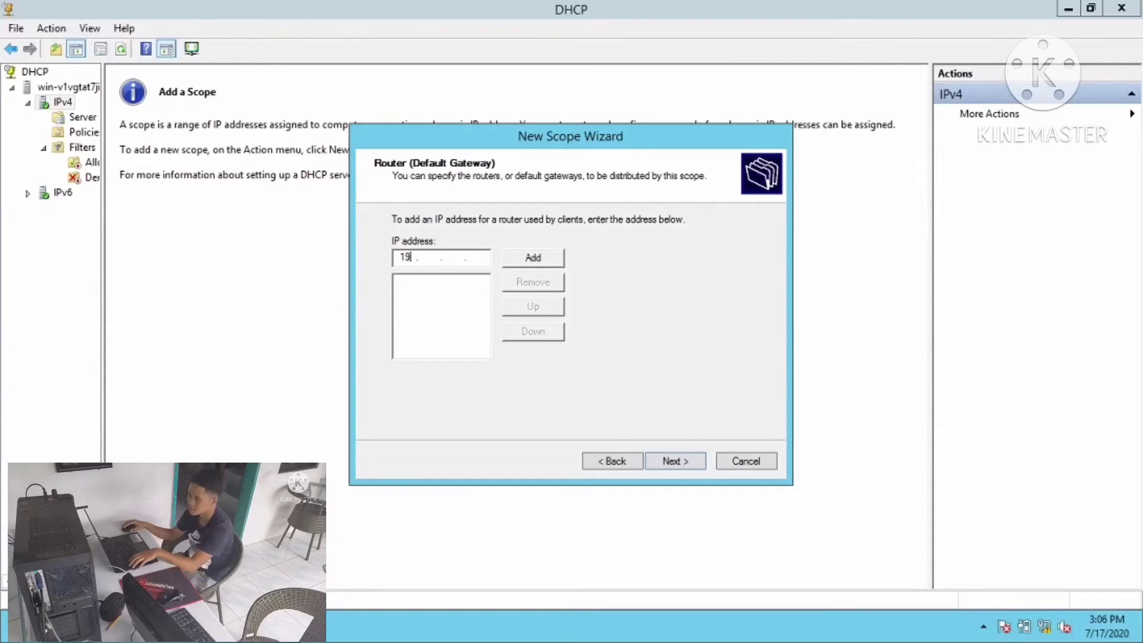
text(16)
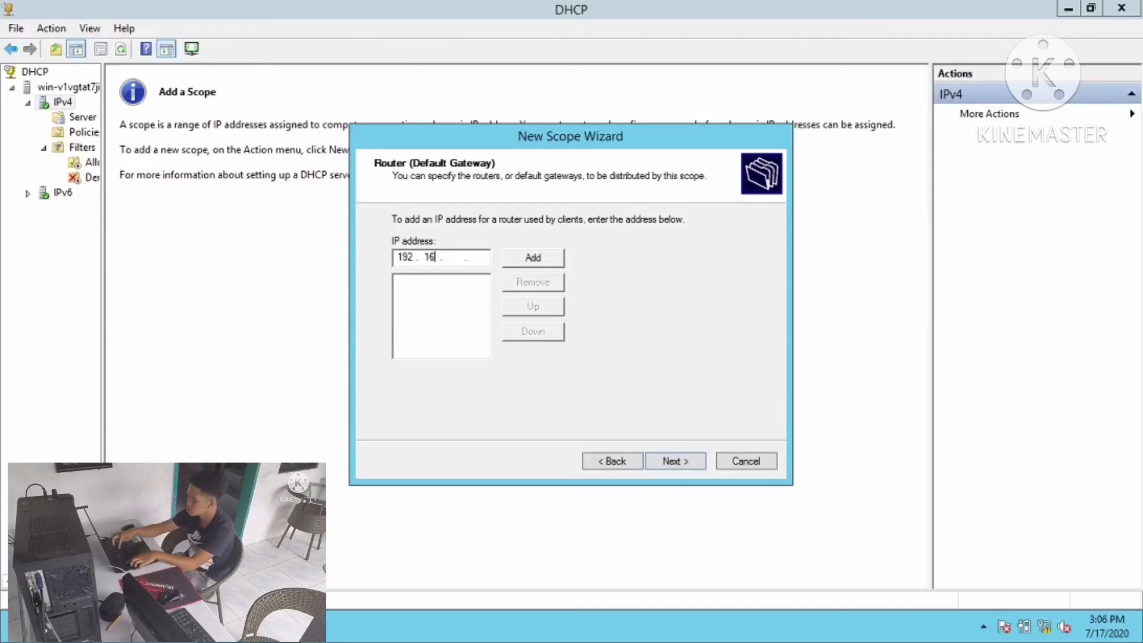
text(8 . )
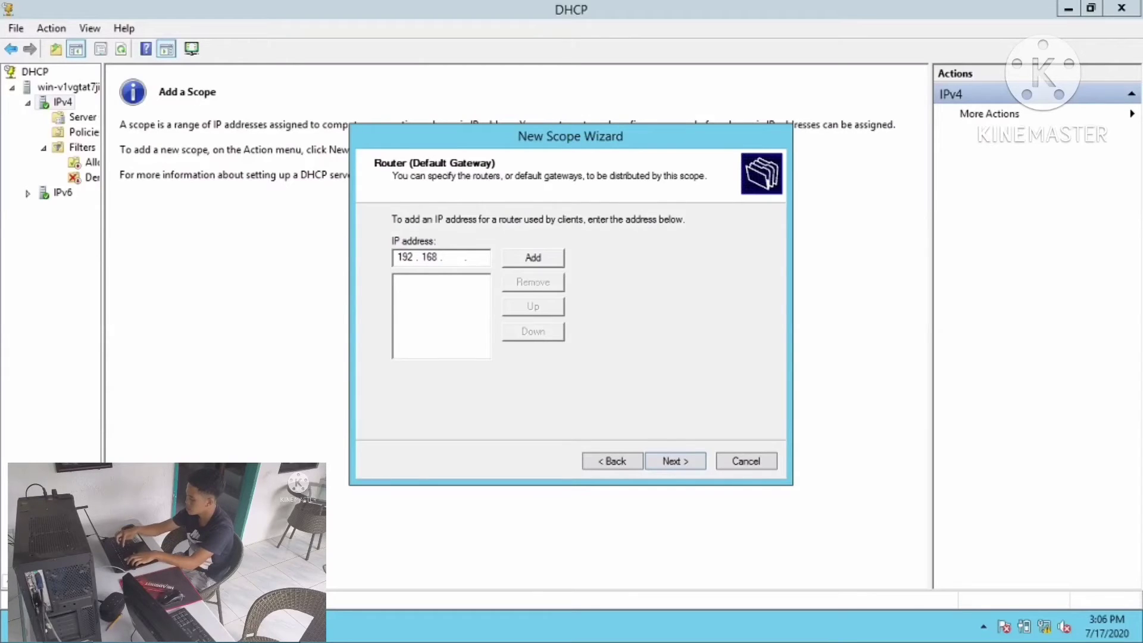
text(0)
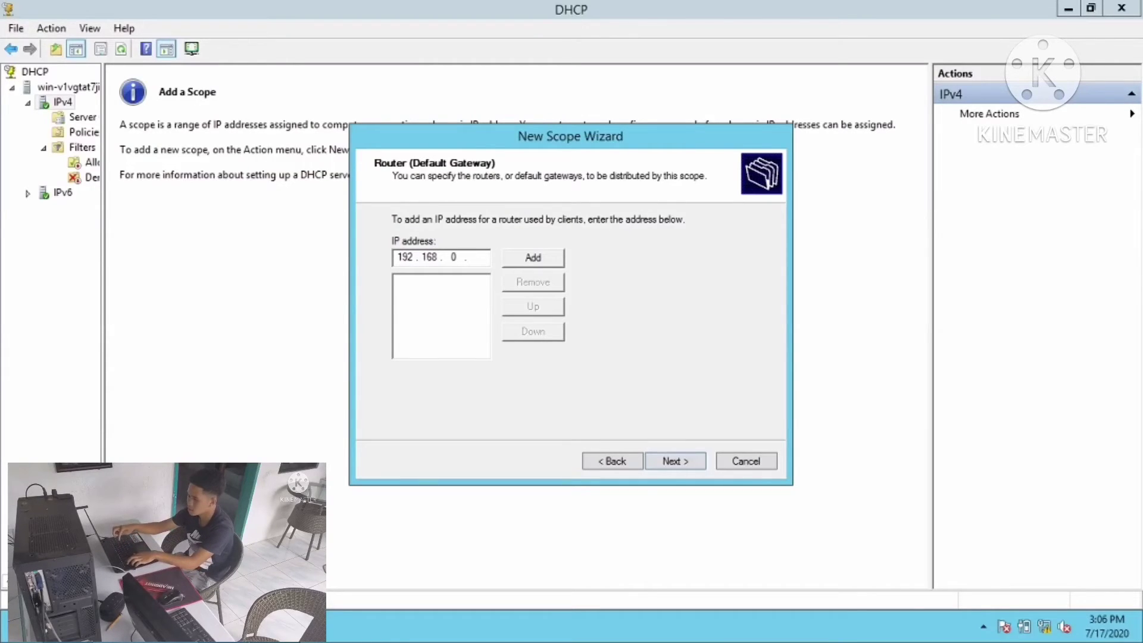
click(473, 259)
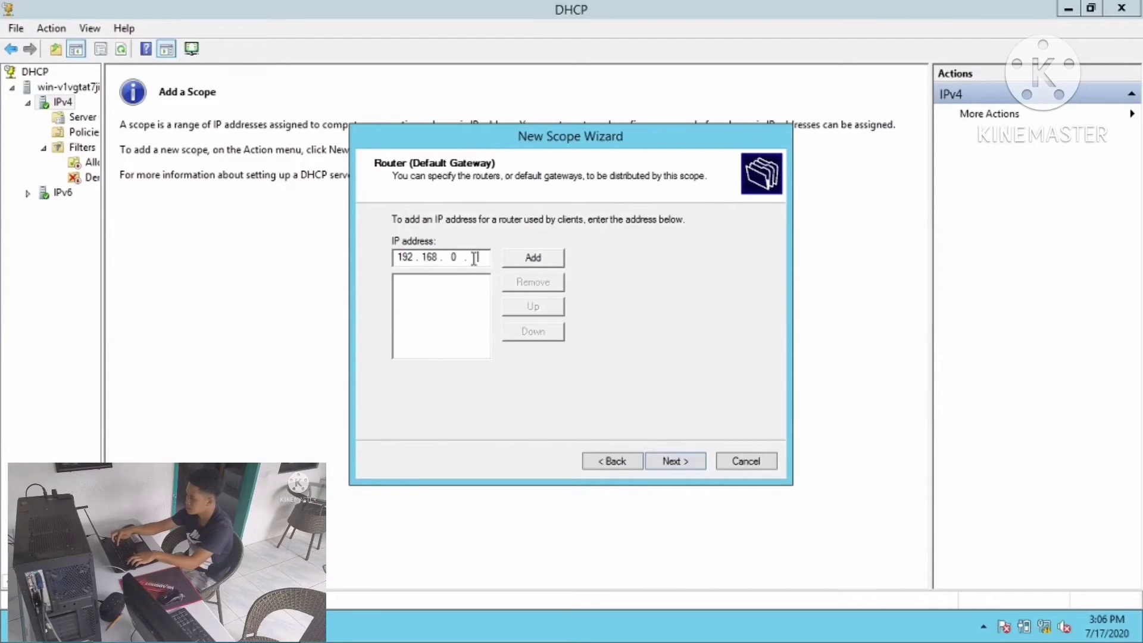
text(0)
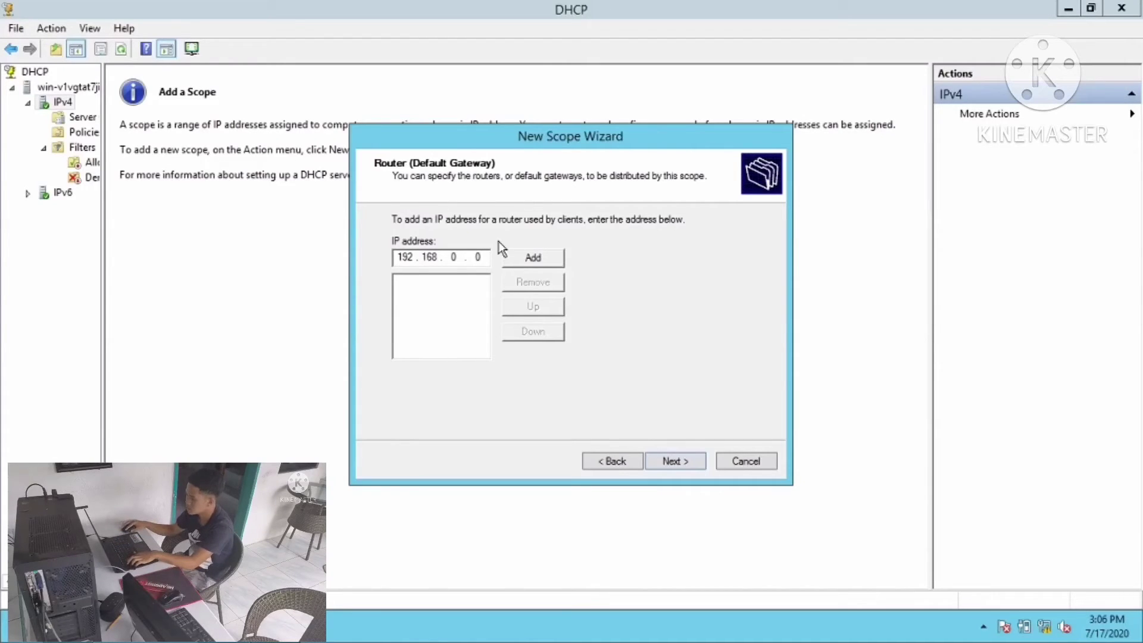
click(526, 258)
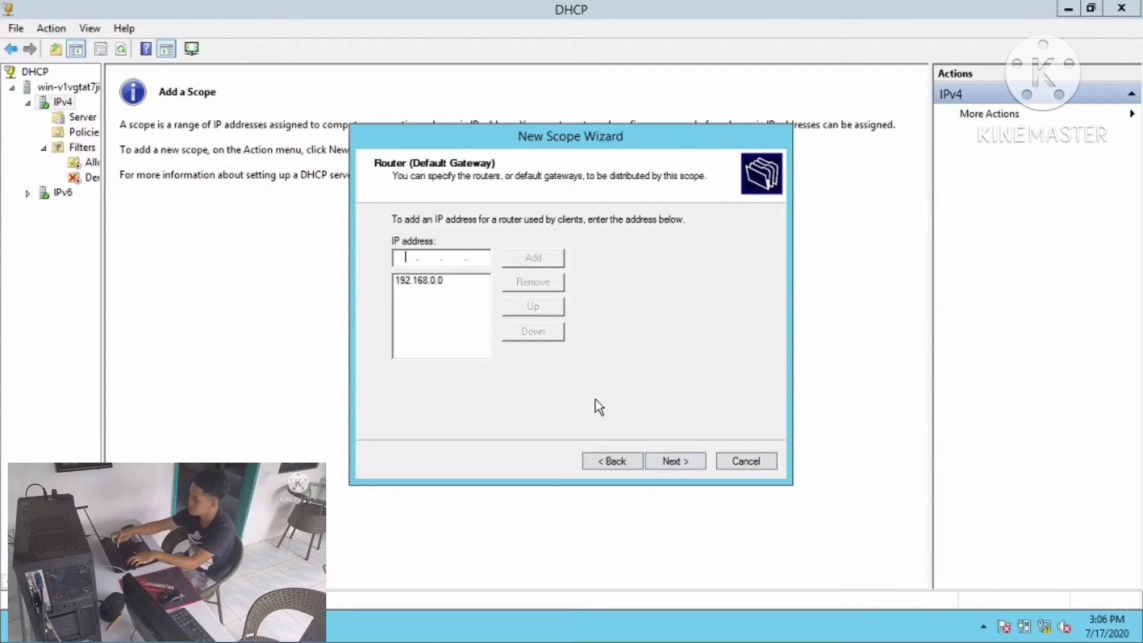
click(662, 460)
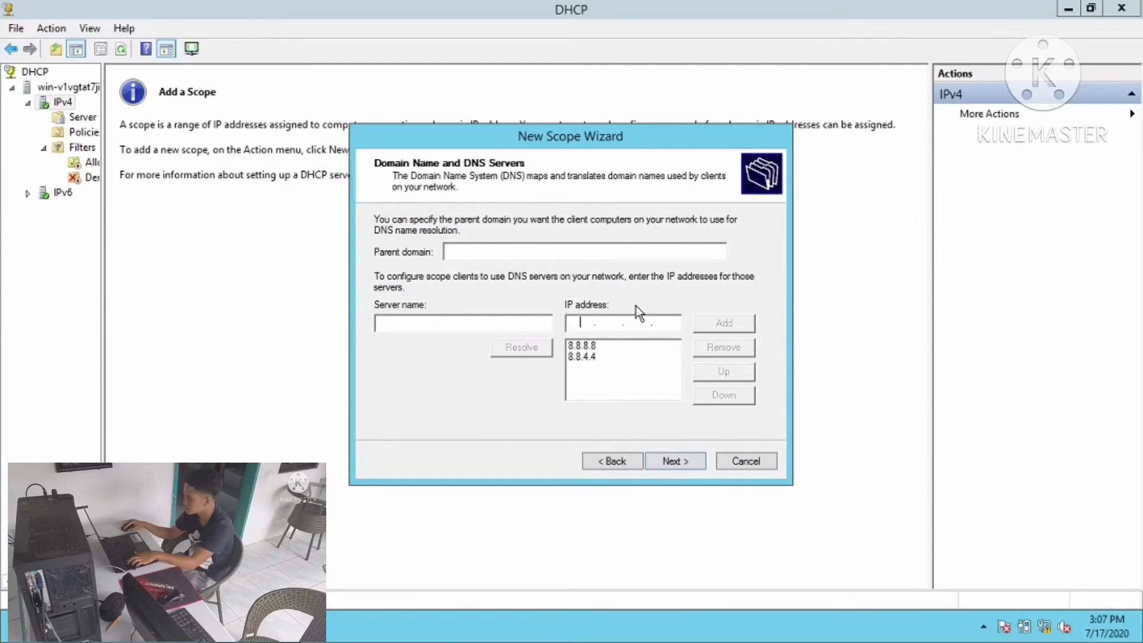
Step: Add 192.168.1.200 as a DNS server for the scope, accepting it despite the validity warning
text(192.168.)
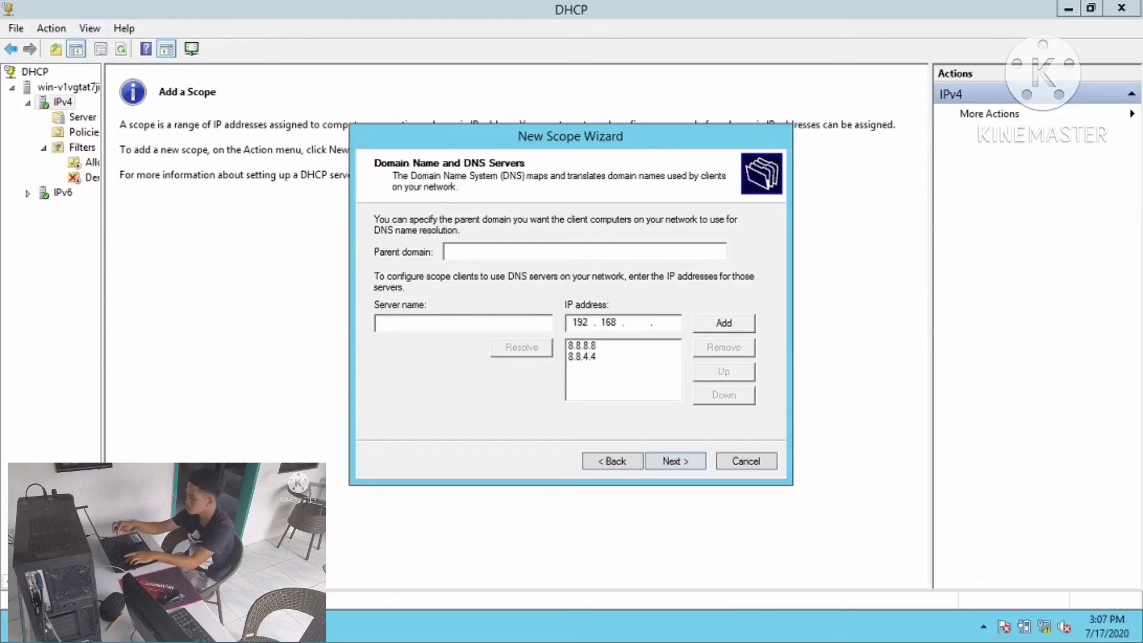
text(1.)
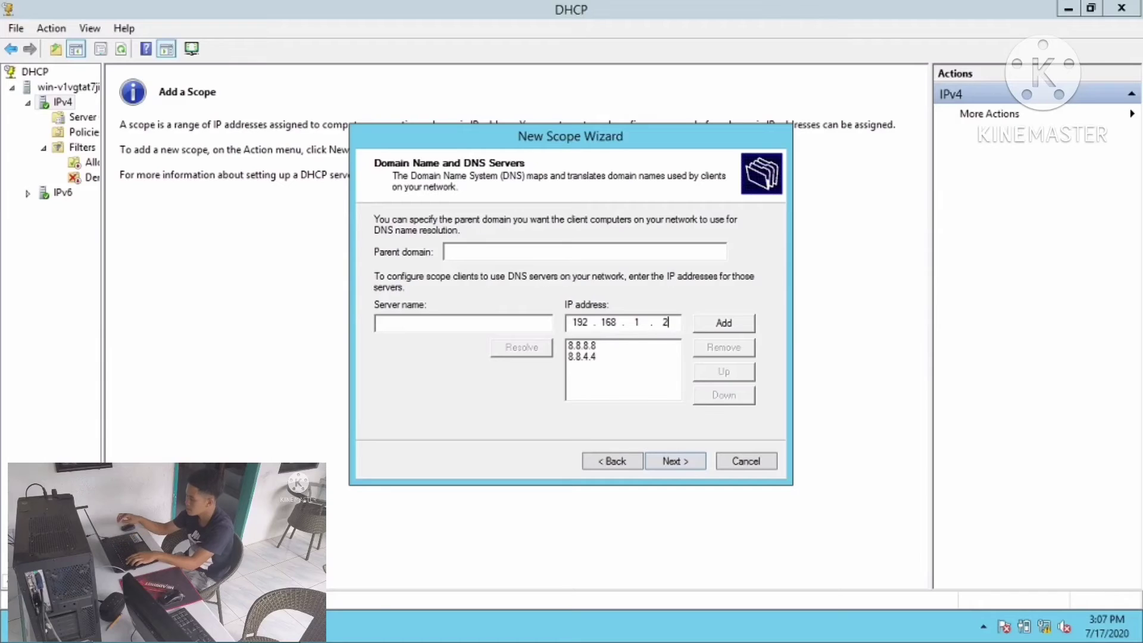
text(200)
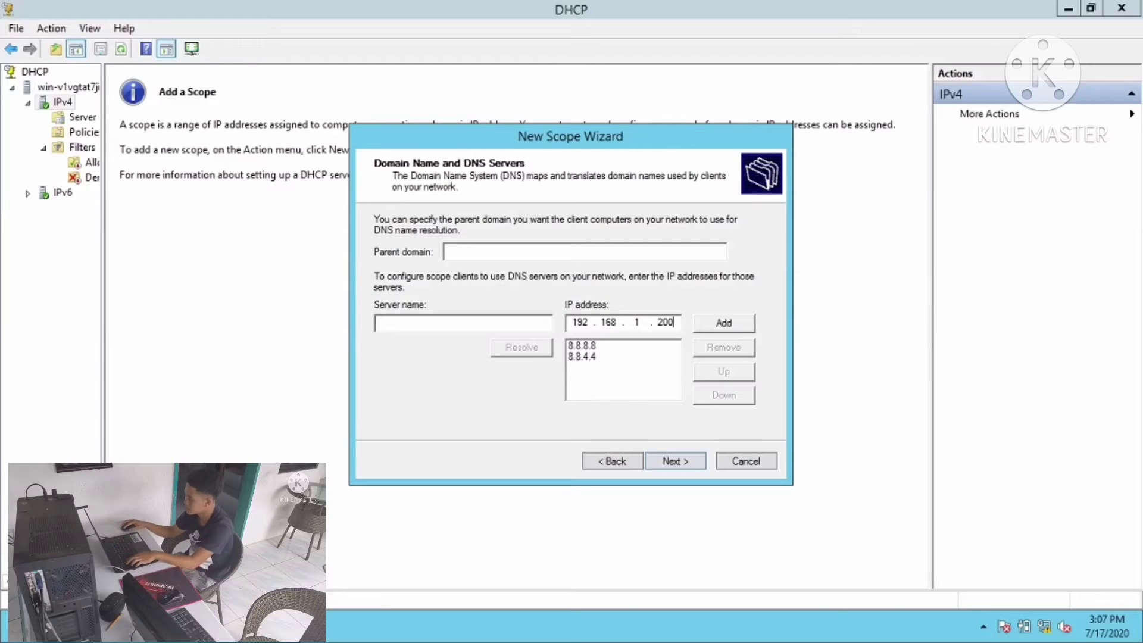
click(711, 328)
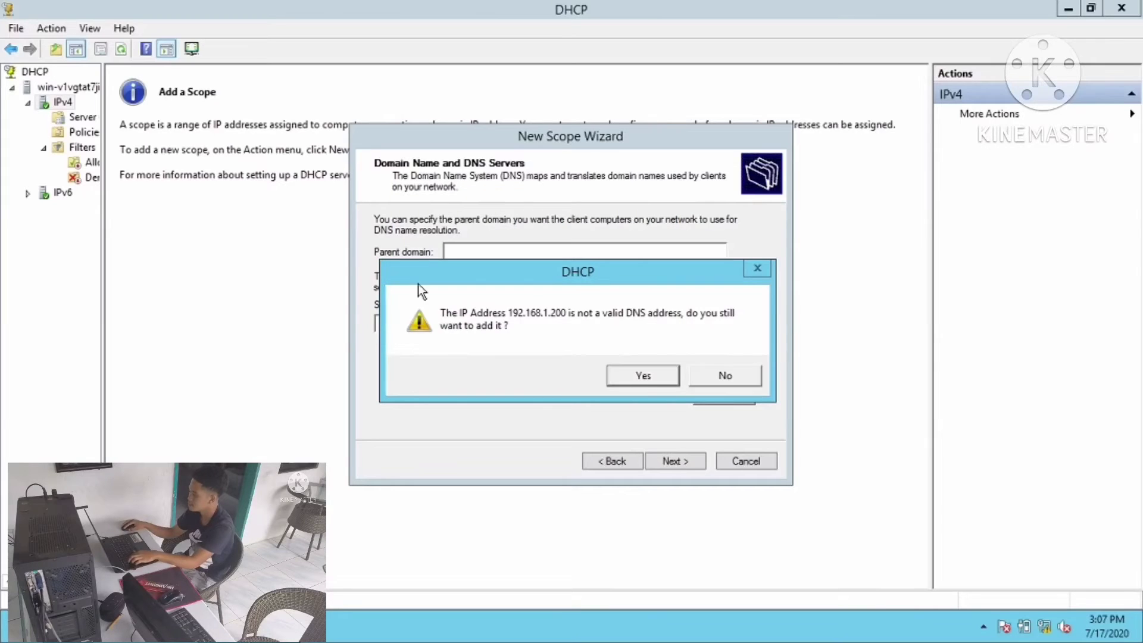
click(642, 375)
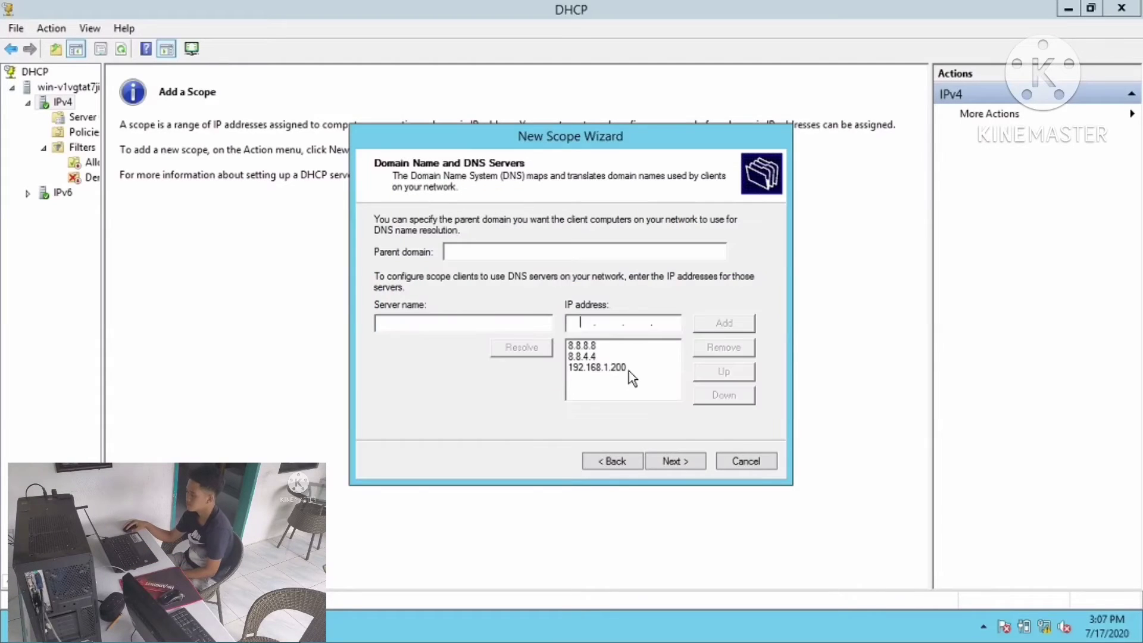
Step: Move 192.168.1.200 to the top of the DNS server list and accept the DNS settings
click(631, 365)
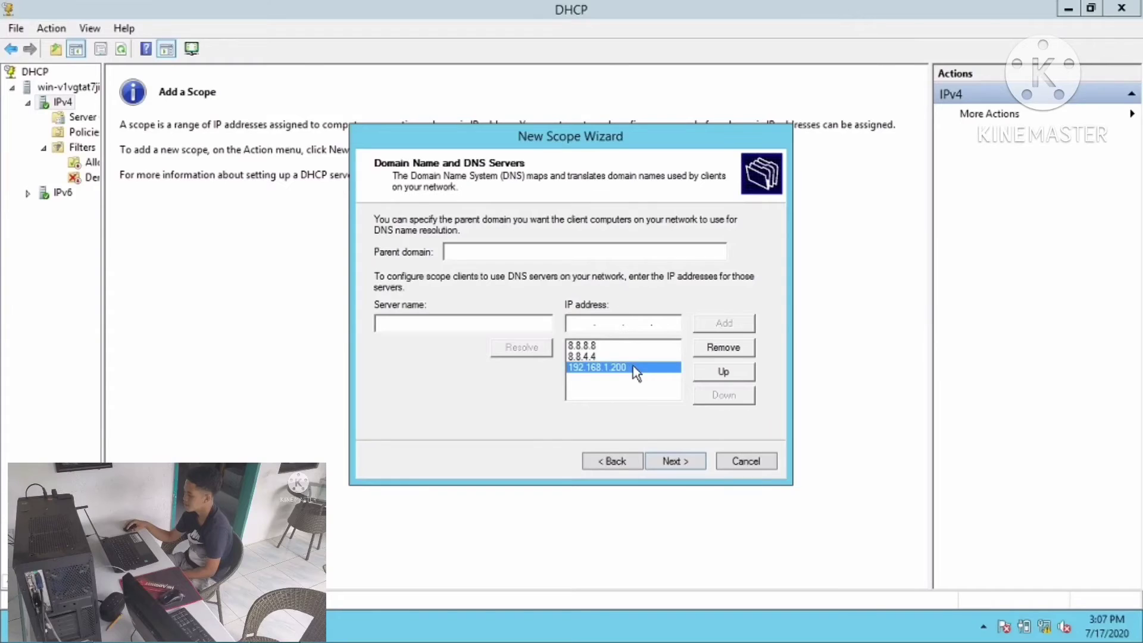
click(714, 373)
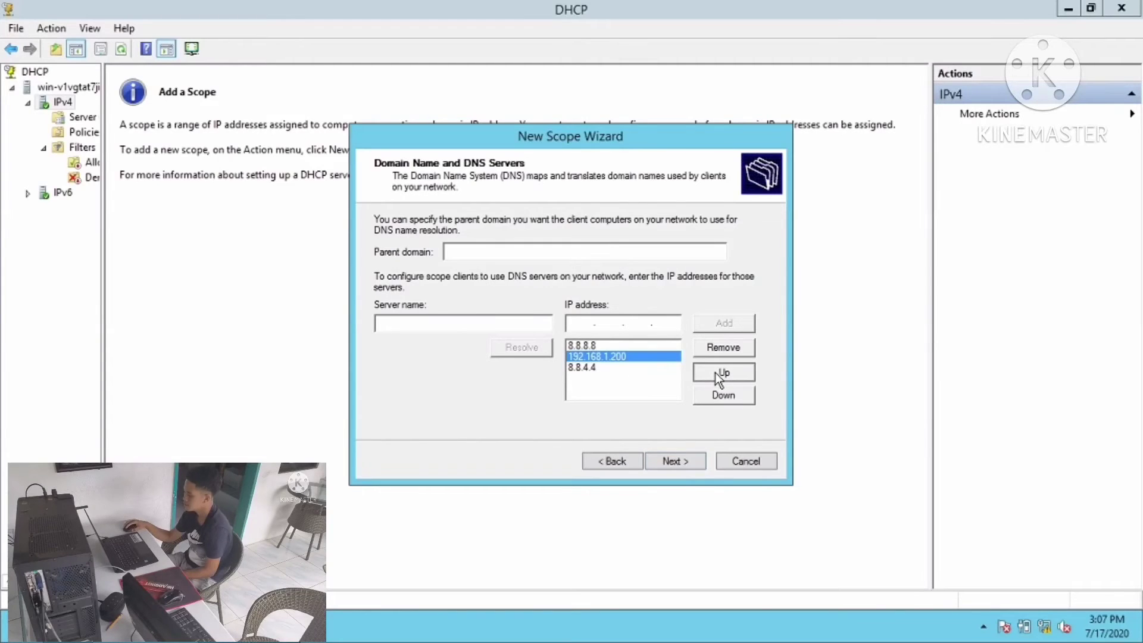
click(715, 372)
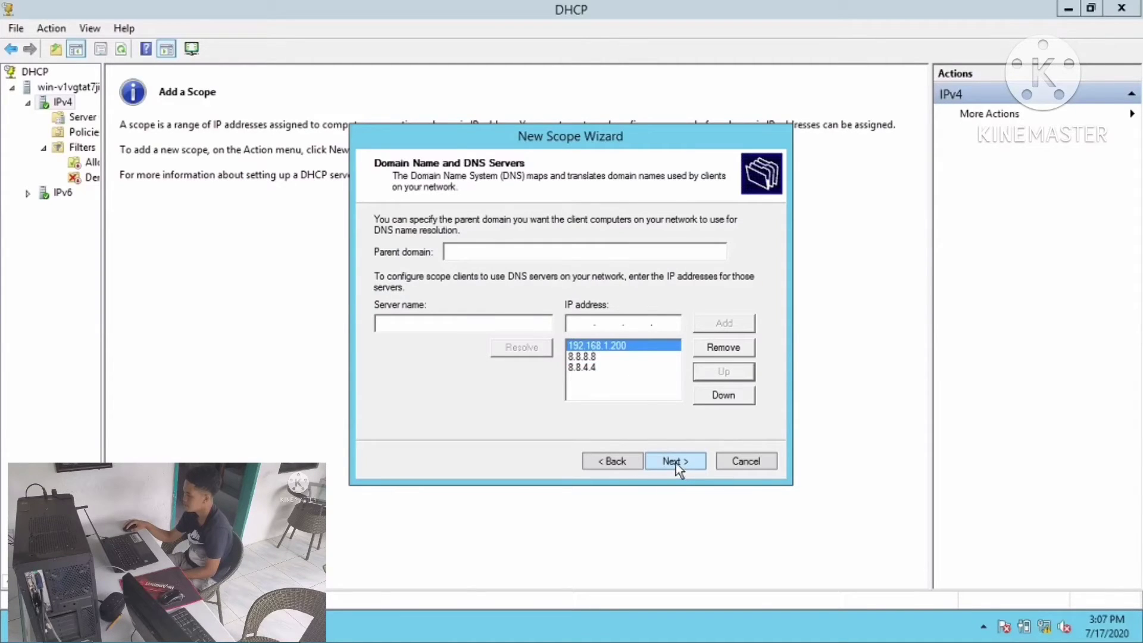
click(676, 463)
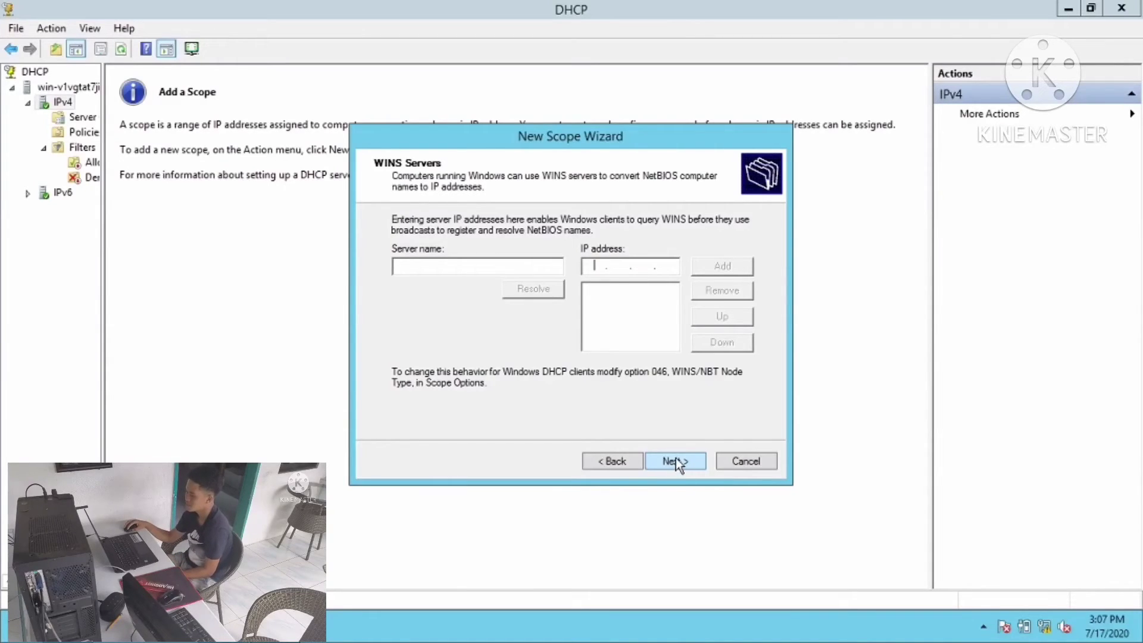
Step: Skip the WINS servers and finish creating the scope with immediate activation
click(680, 459)
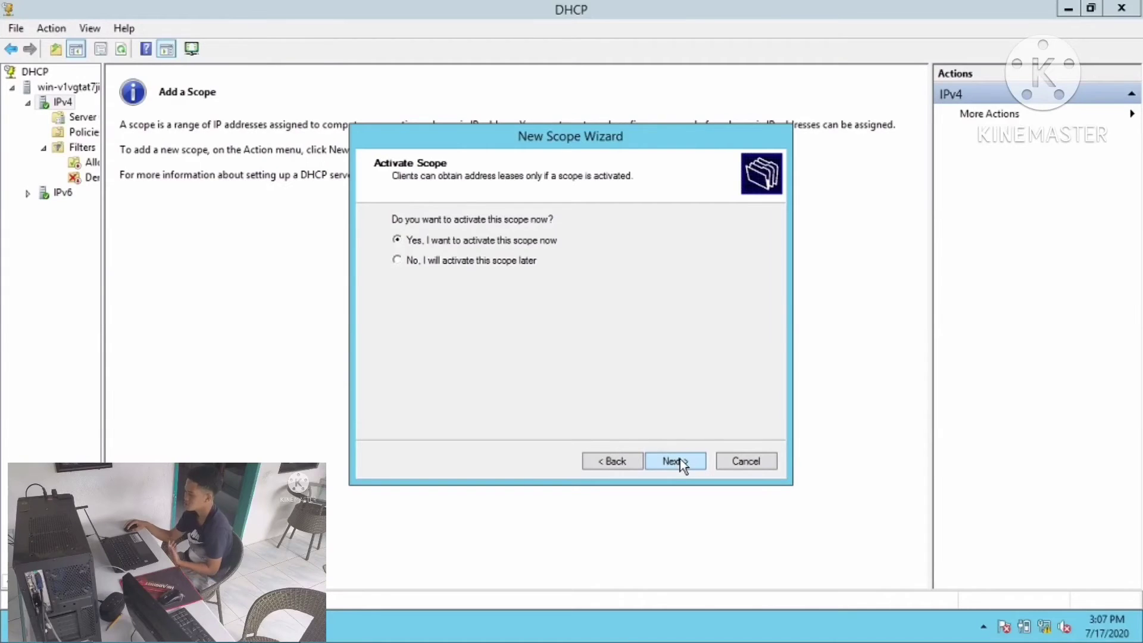
click(679, 458)
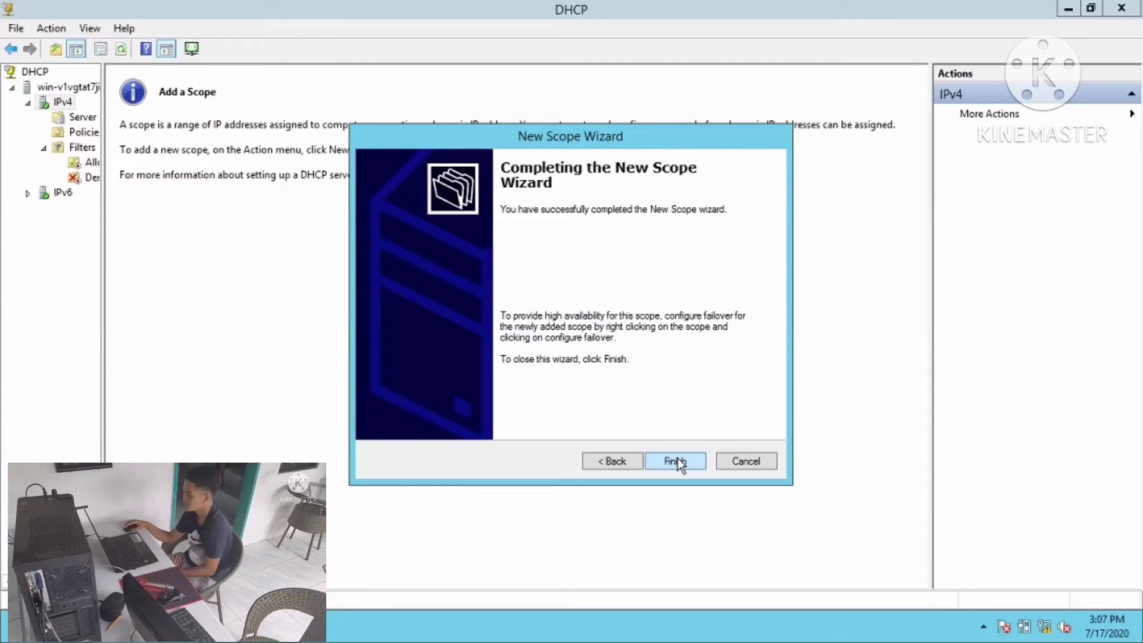
click(678, 460)
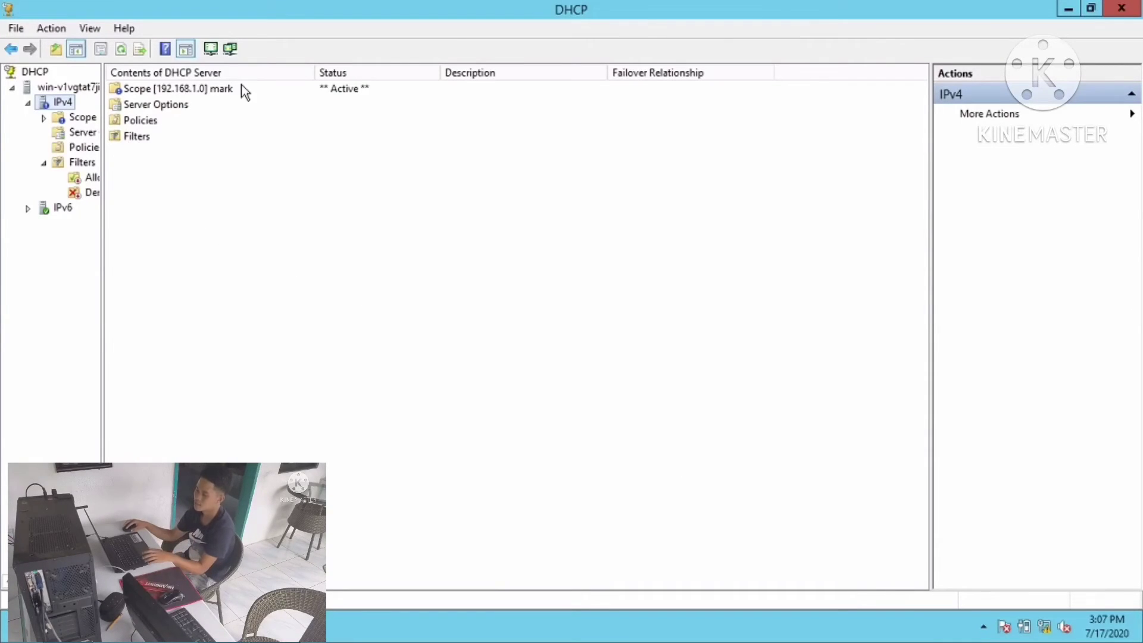
Step: Check the new scope's status under IPv4 and expand it to view its contents
click(337, 89)
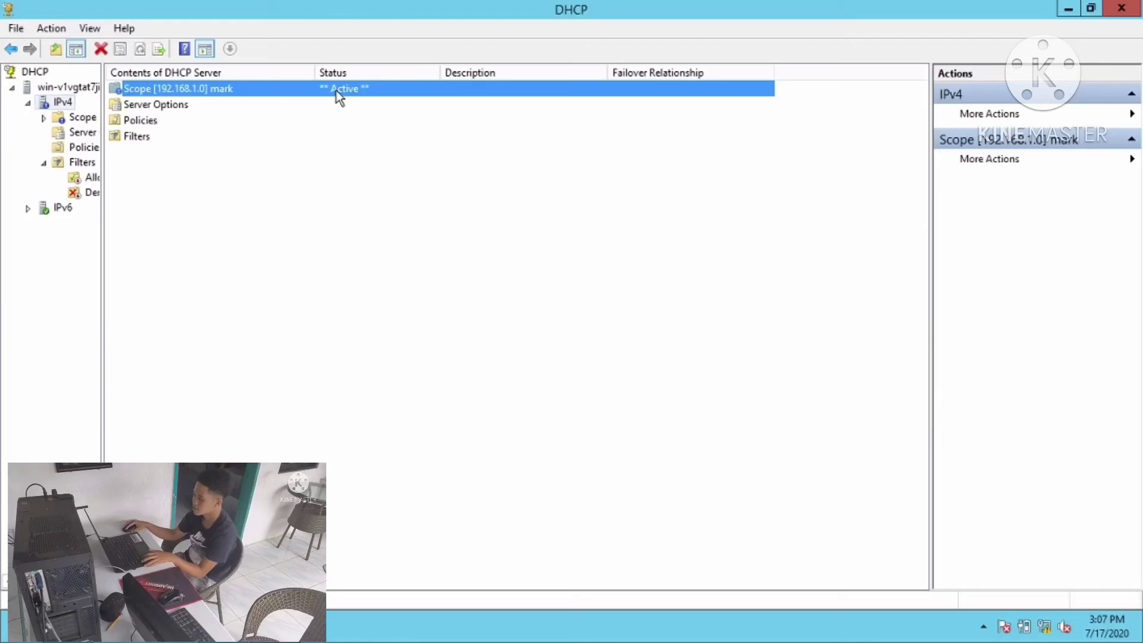
double_click(75, 120)
click(59, 103)
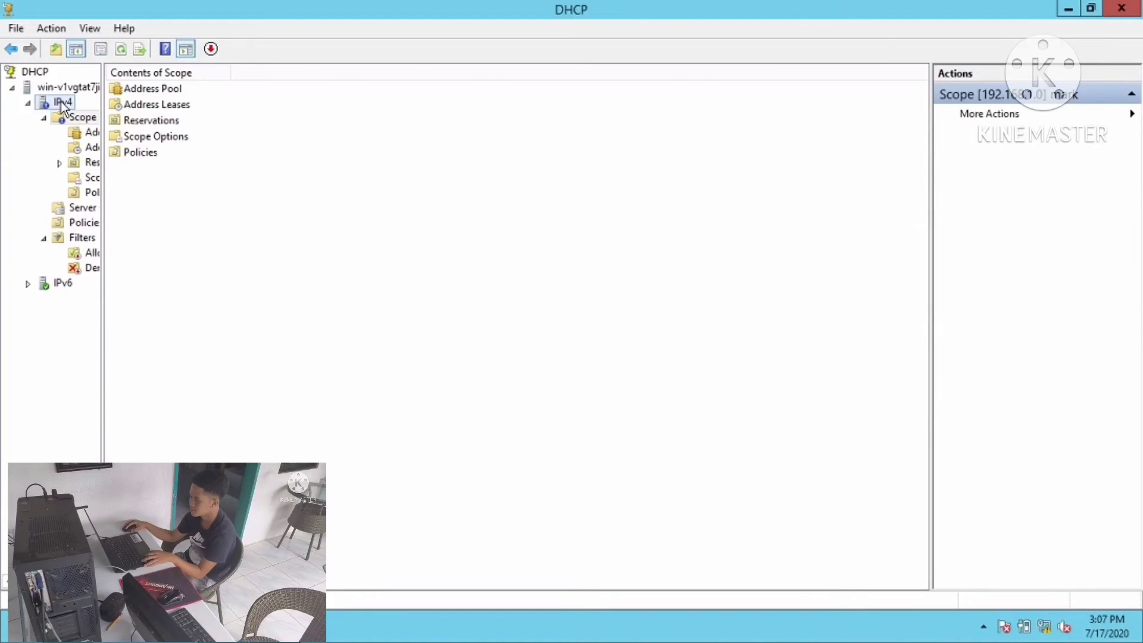
Step: Restart the DHCP service on the server that holds the new IPv4 scope
right_click(61, 104)
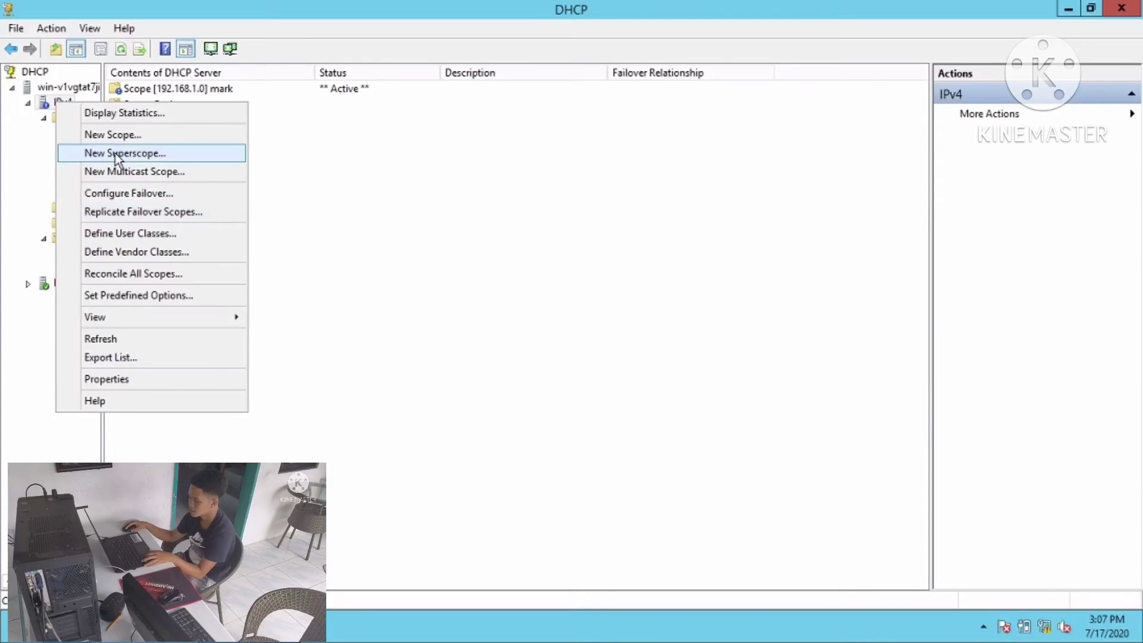
click(48, 98)
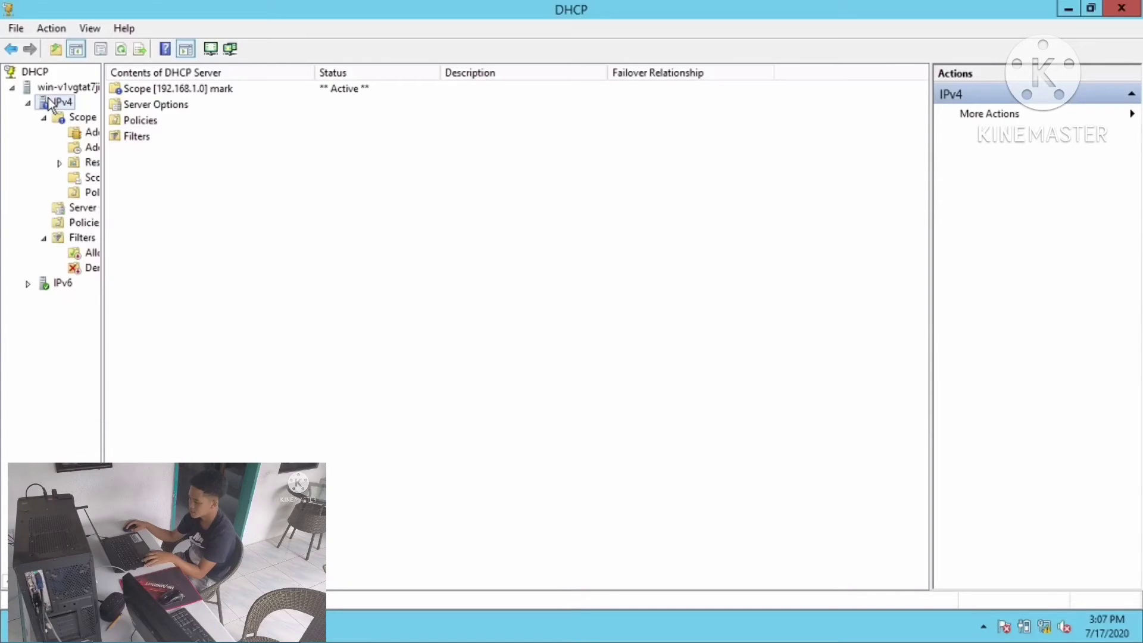
click(58, 88)
right_click(57, 86)
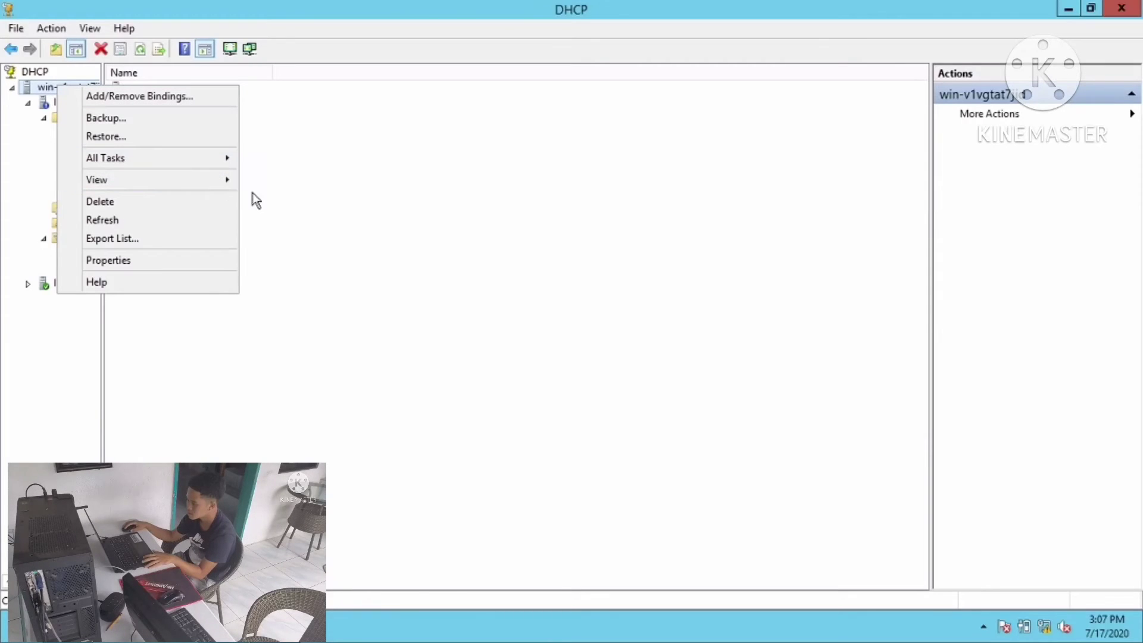
mouse_move(182, 160)
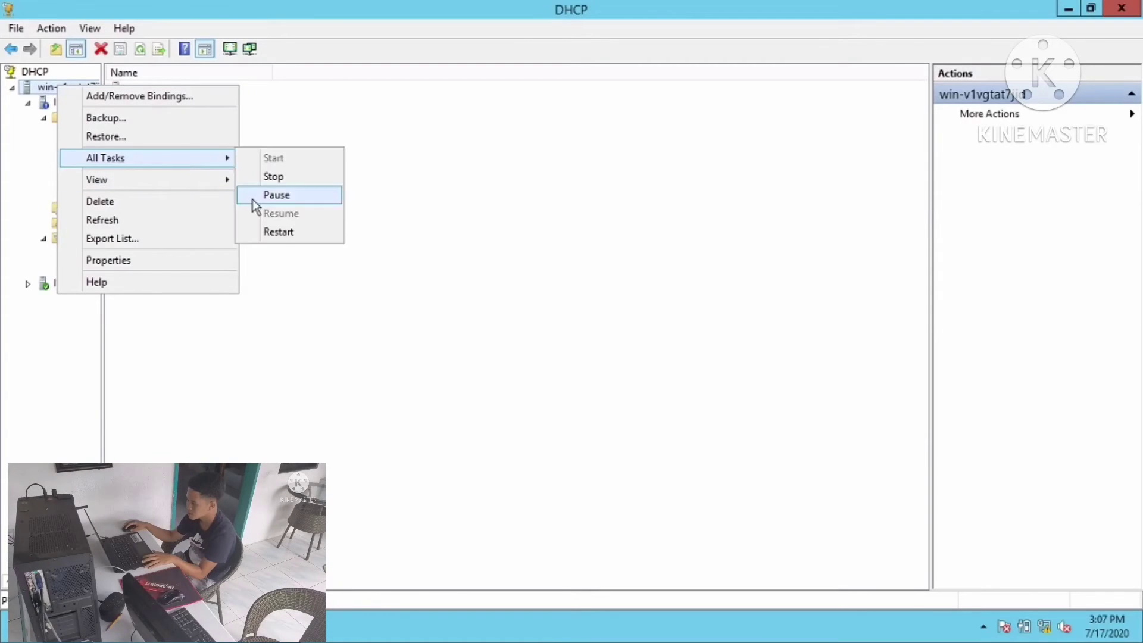
click(280, 231)
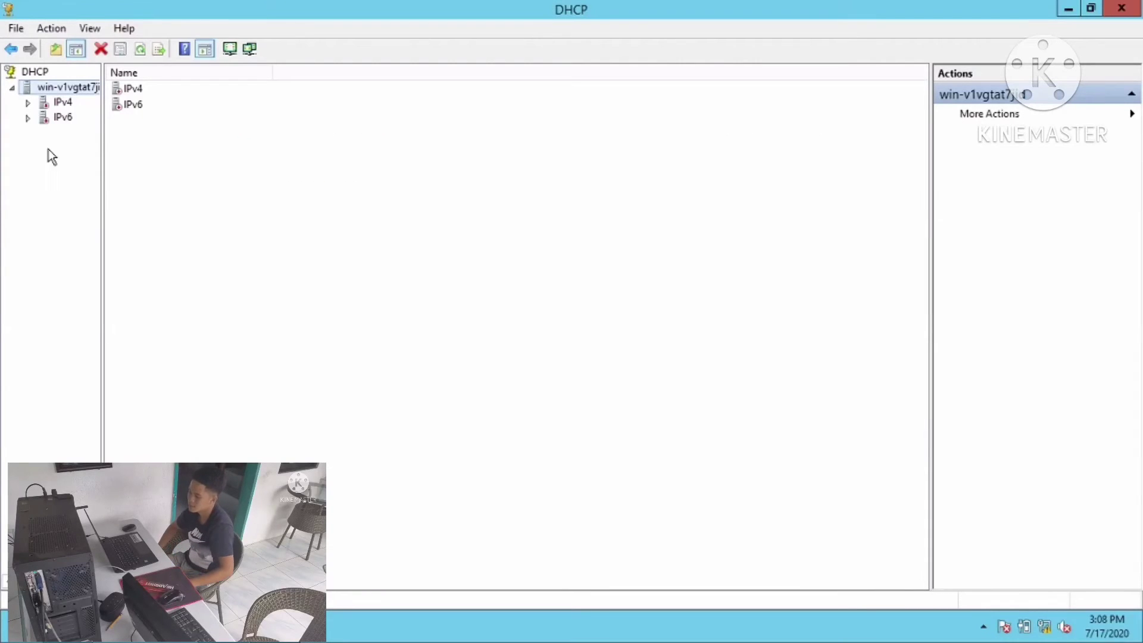
Step: Refresh the DHCP server after the restart to update the status of IPv4 and IPv6, and expand IPv4
click(28, 102)
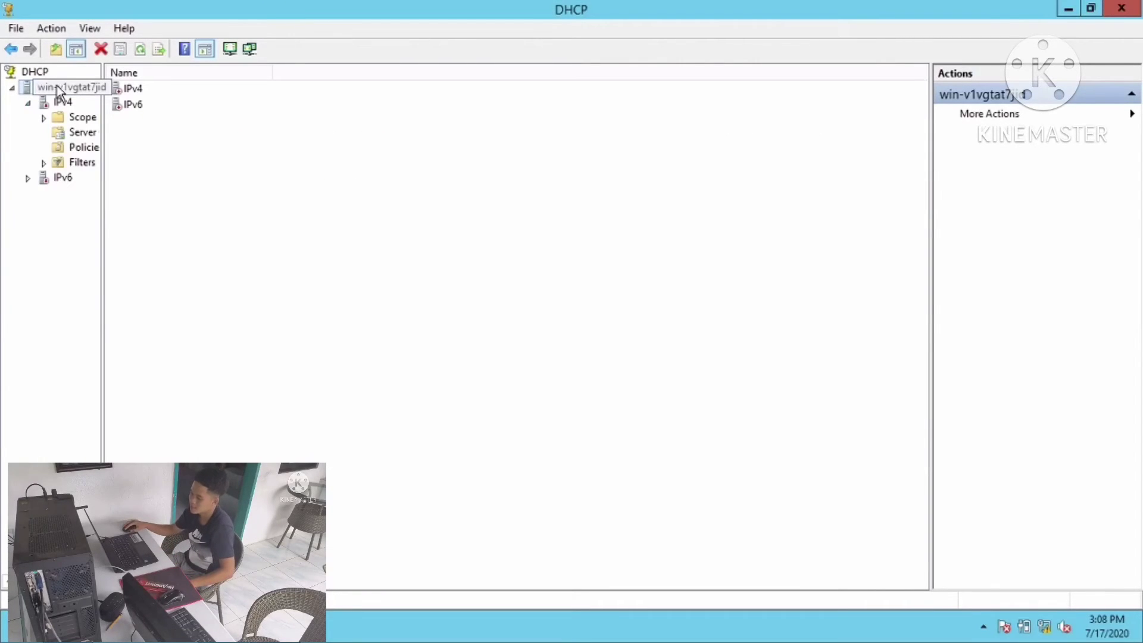
right_click(67, 87)
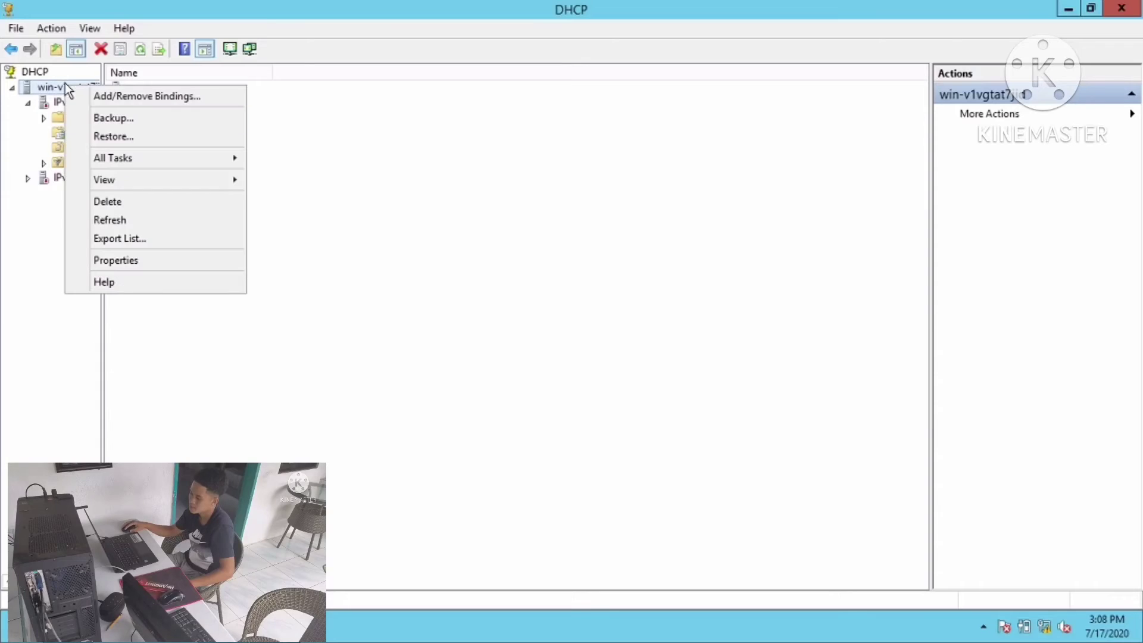
click(137, 220)
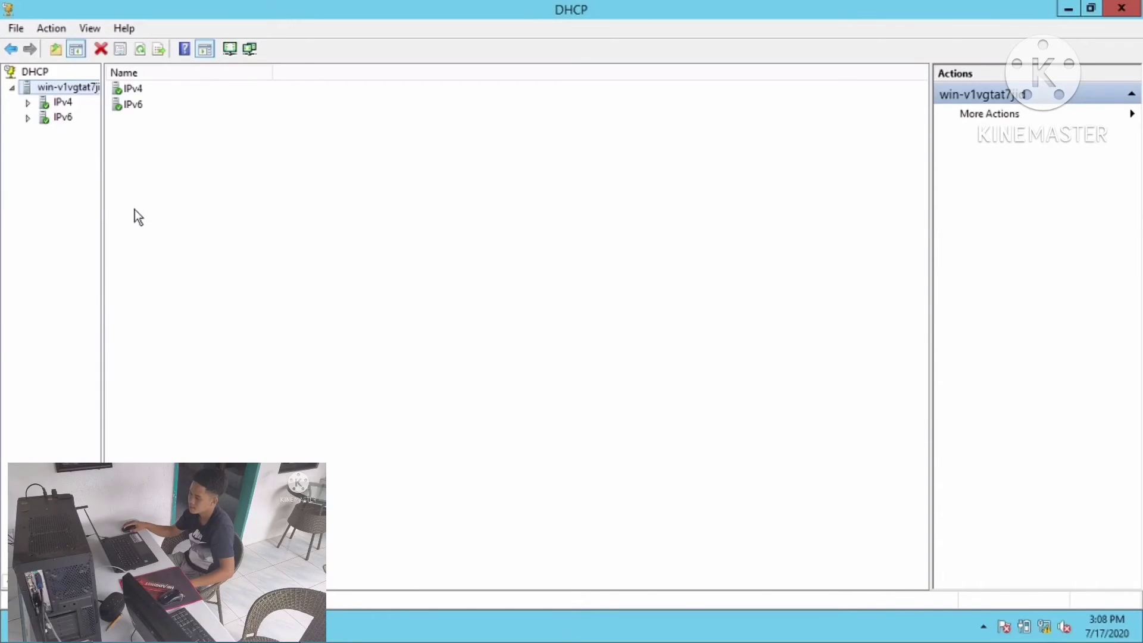
double_click(56, 103)
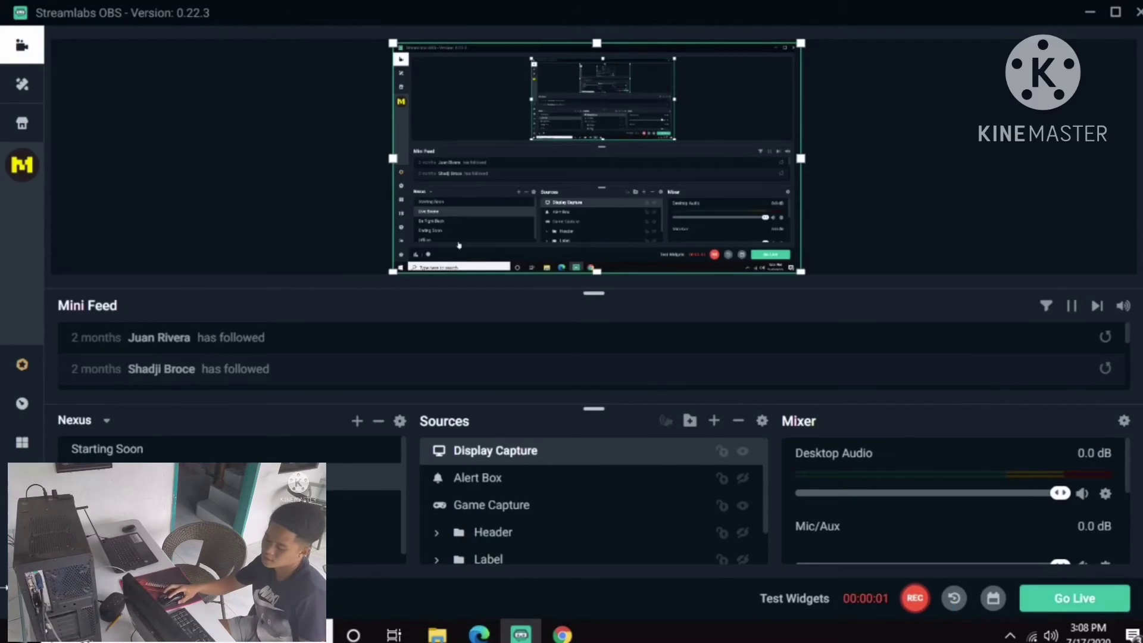
click(1089, 12)
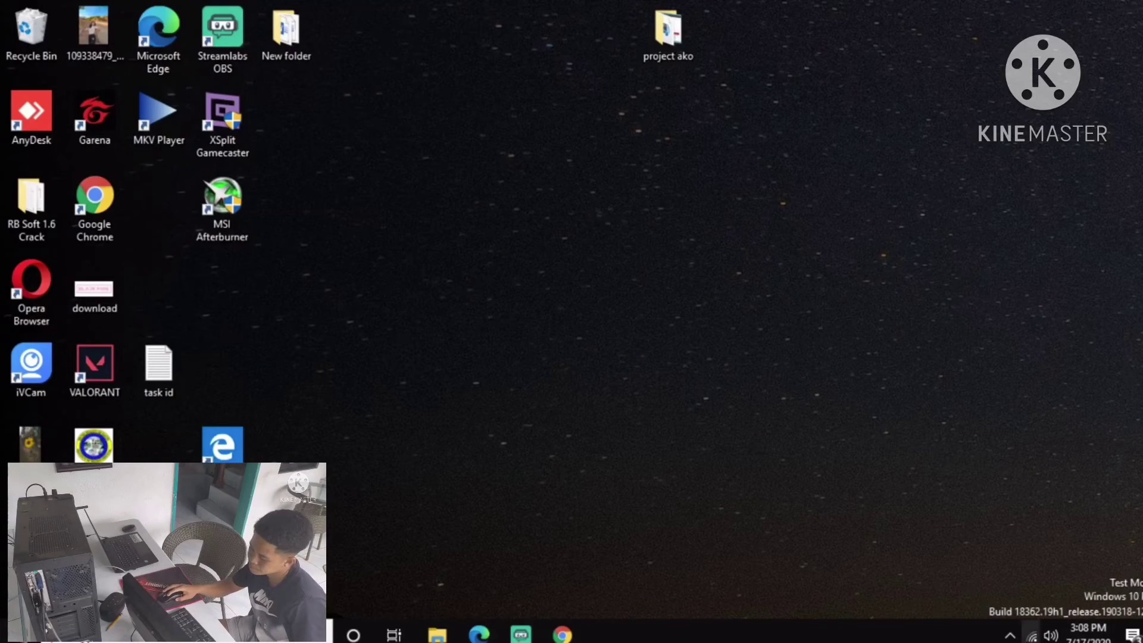
right_click(1032, 636)
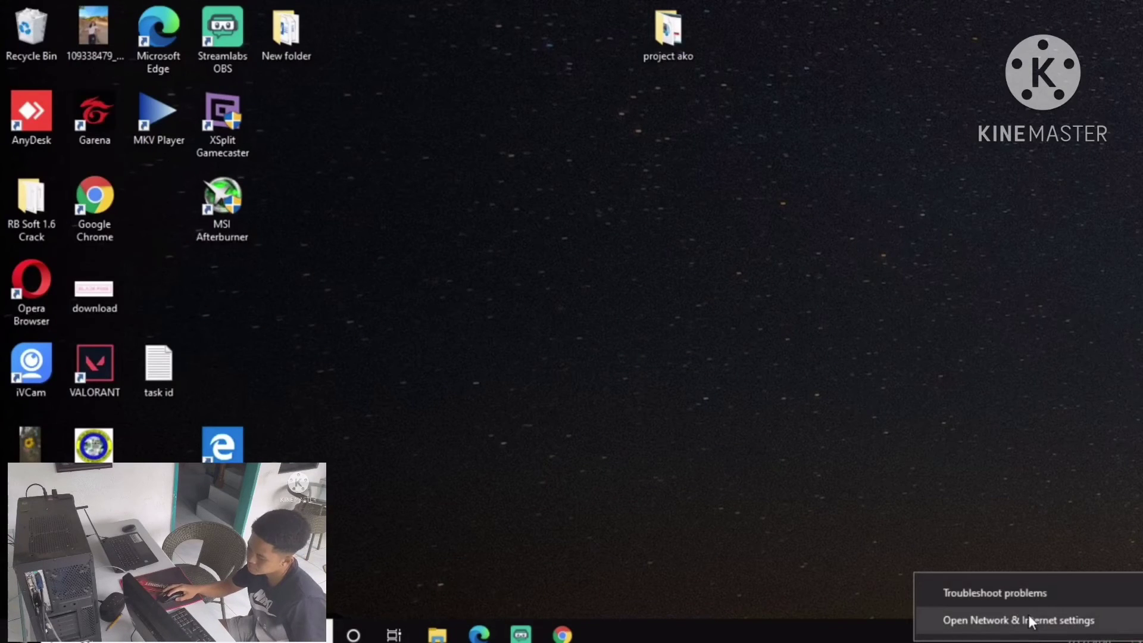
click(1032, 620)
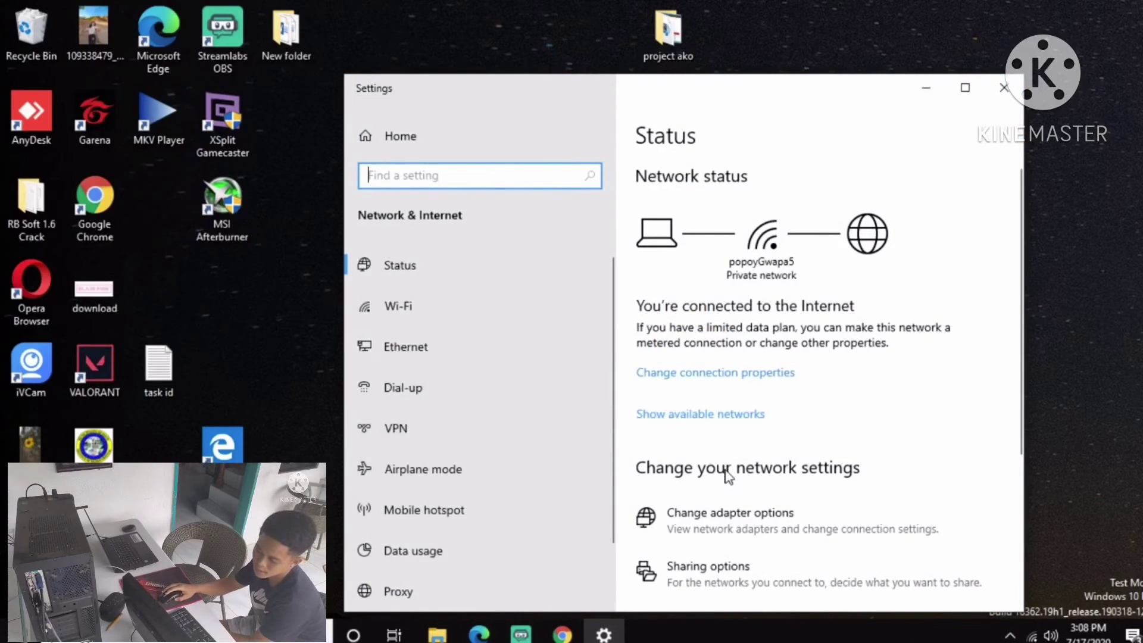
click(688, 415)
click(684, 375)
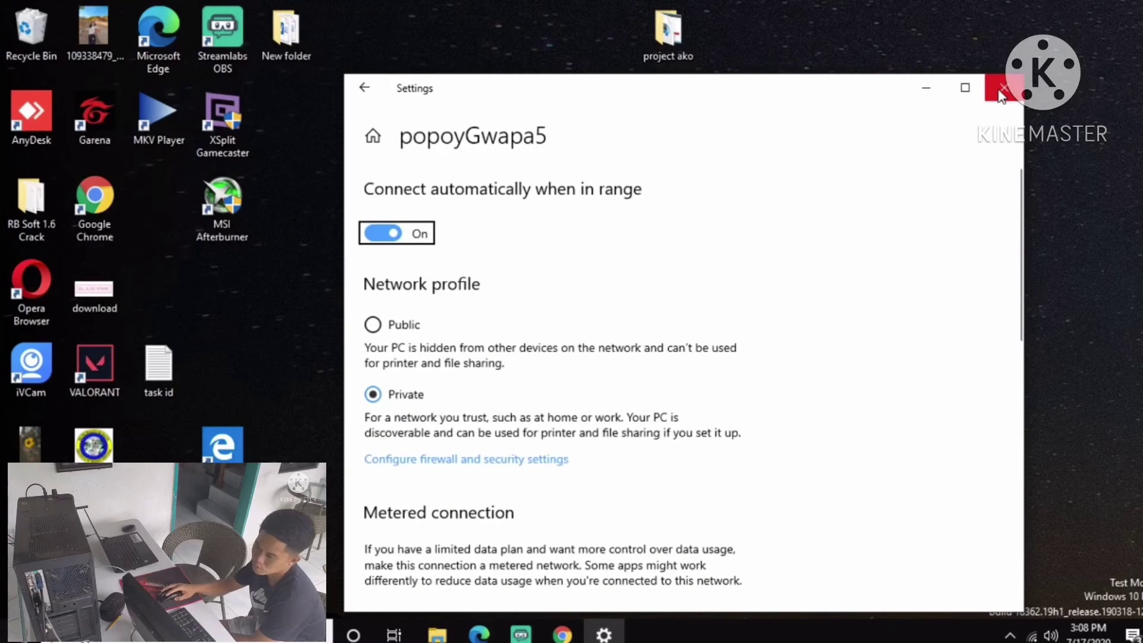
click(1005, 88)
Step: Open Control Panel on the Windows 10 client computer by searching for "co"
key(super)
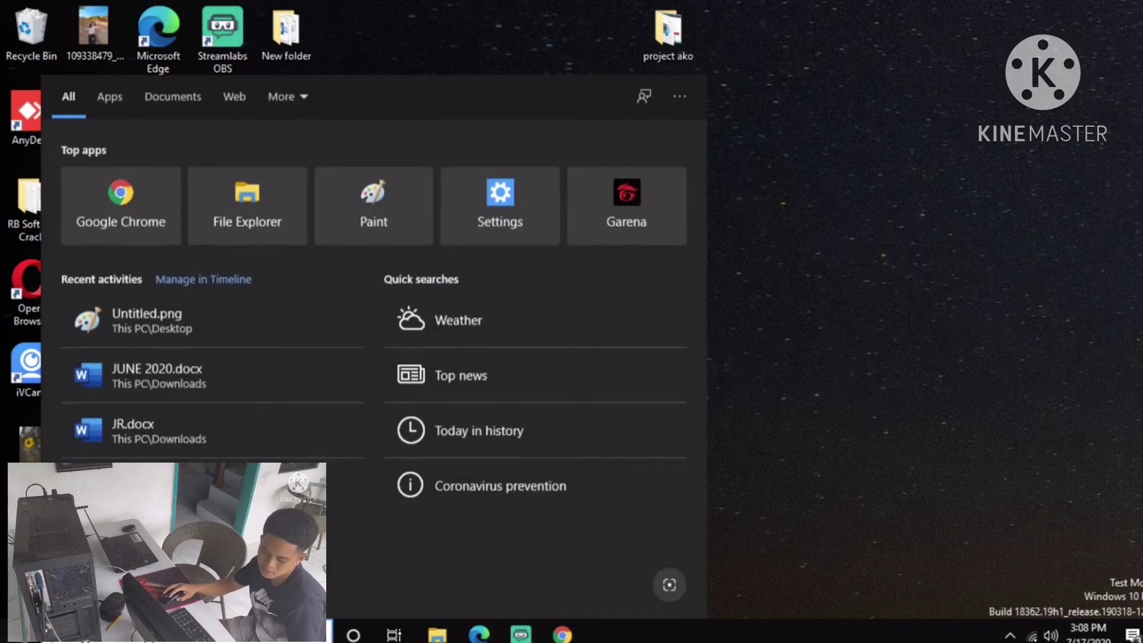
text(co)
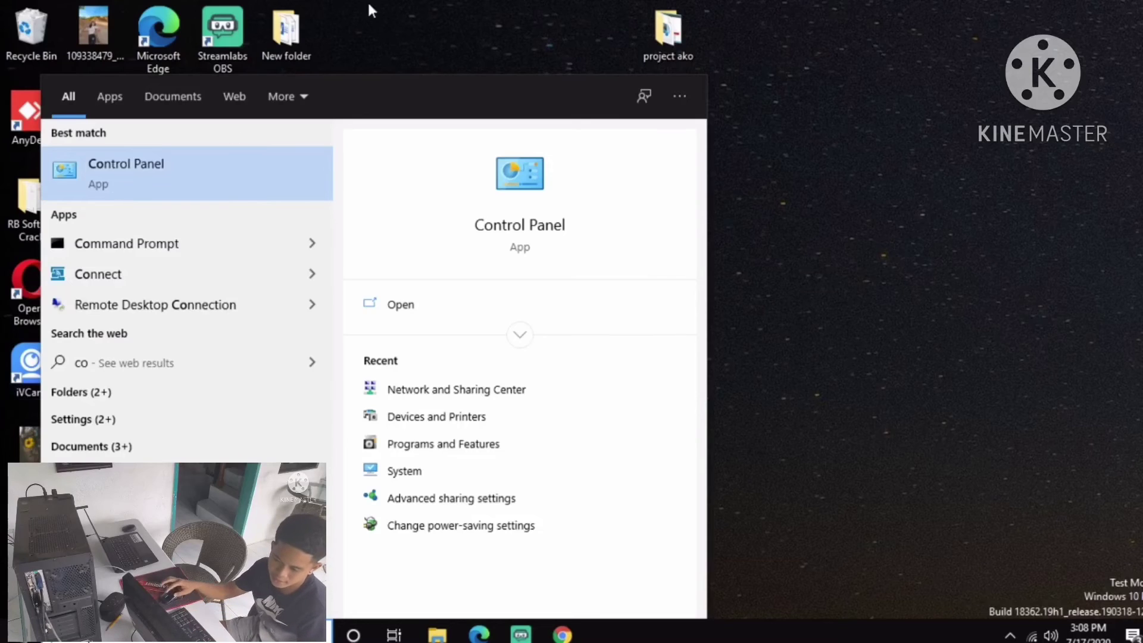
click(144, 169)
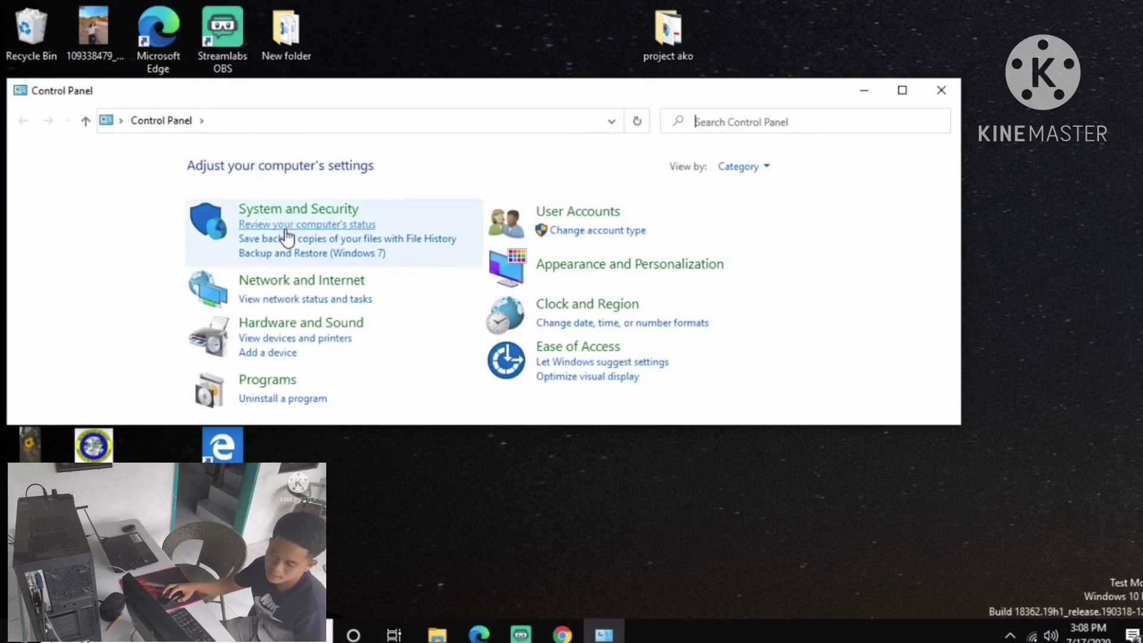
click(309, 289)
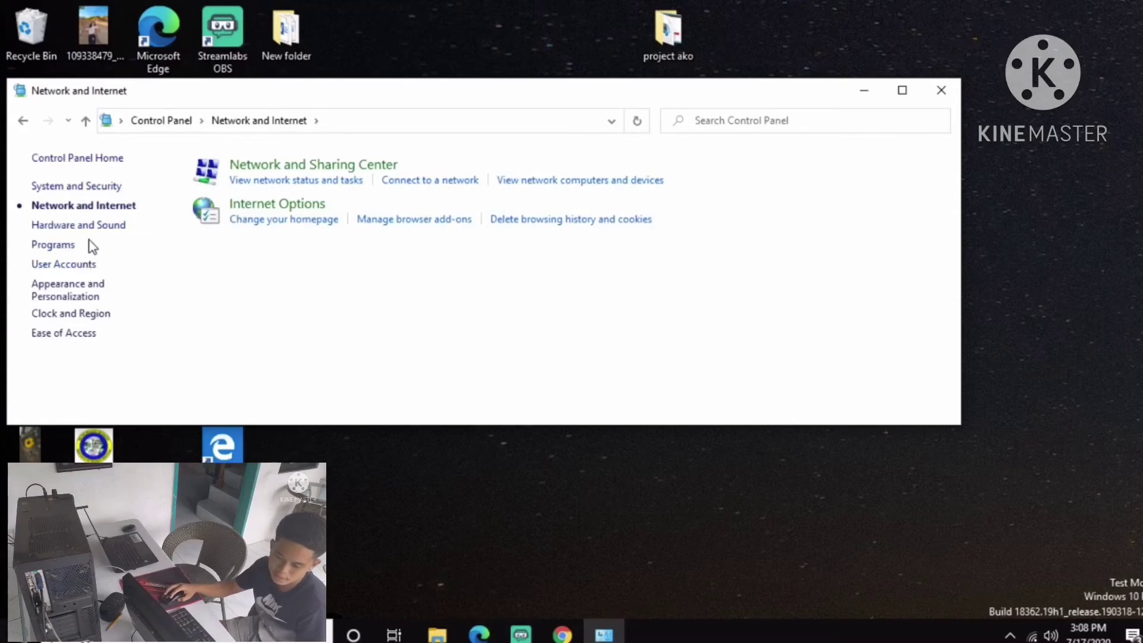
click(272, 205)
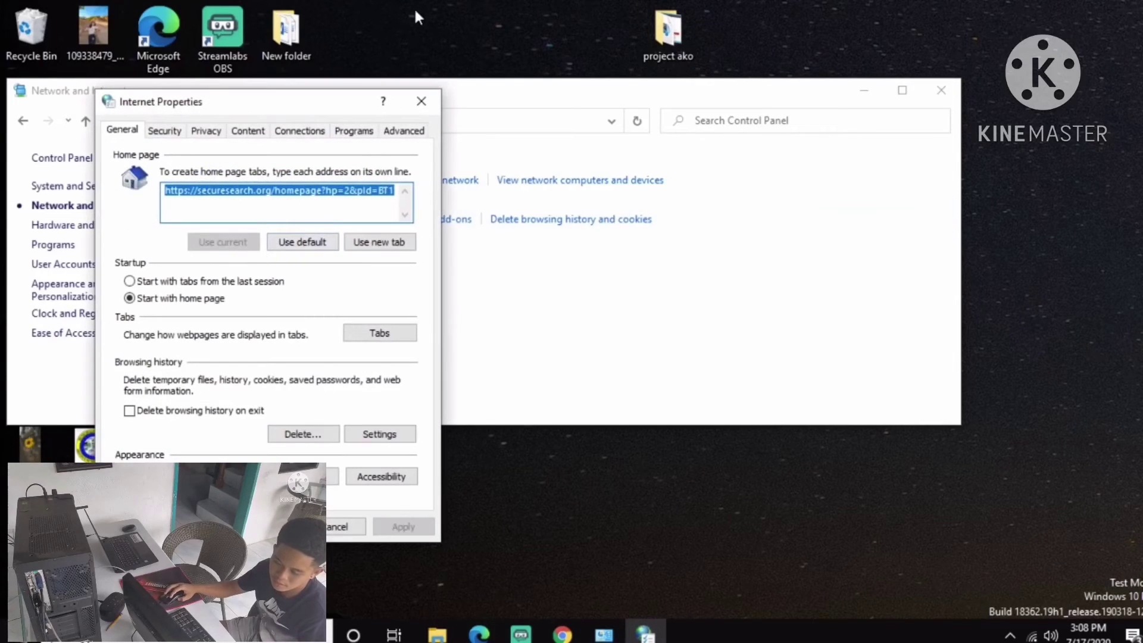
click(424, 101)
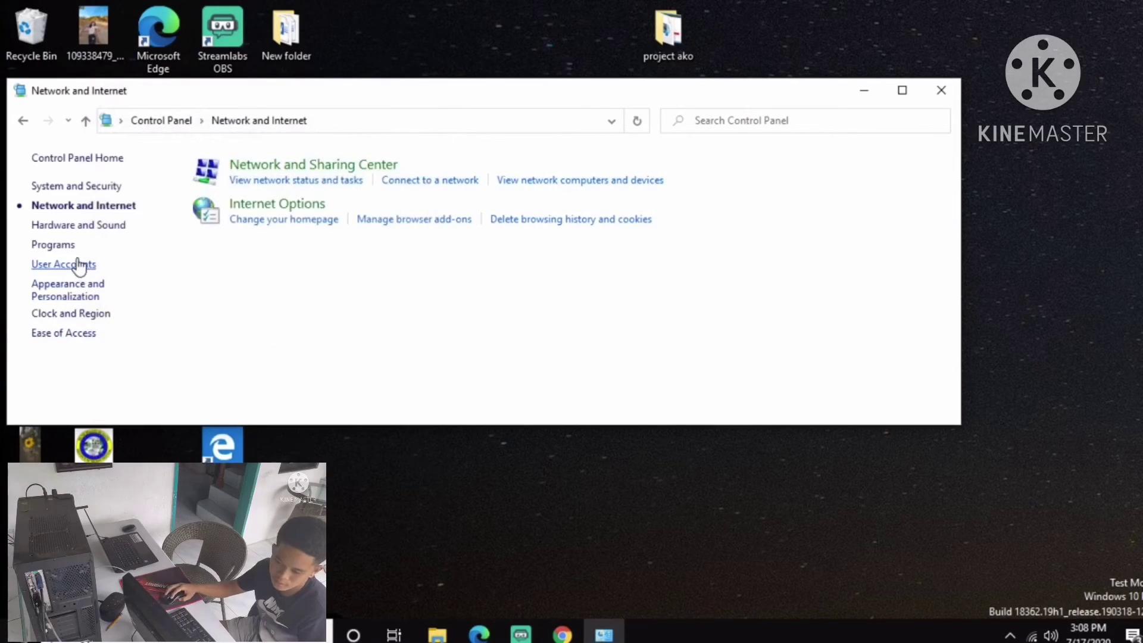
click(79, 158)
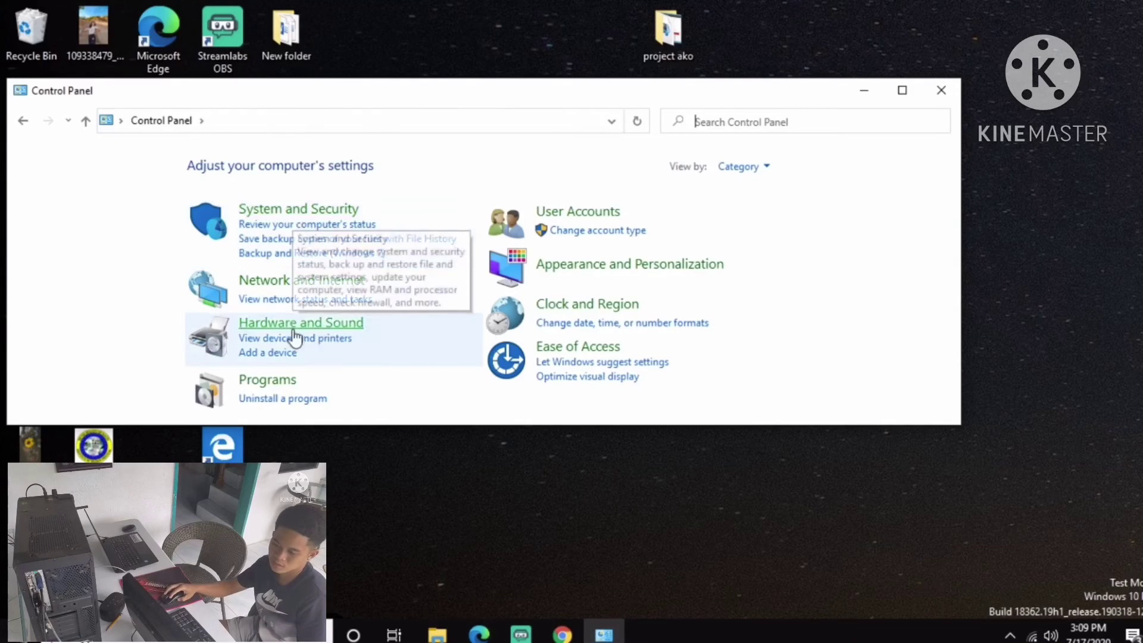
click(307, 286)
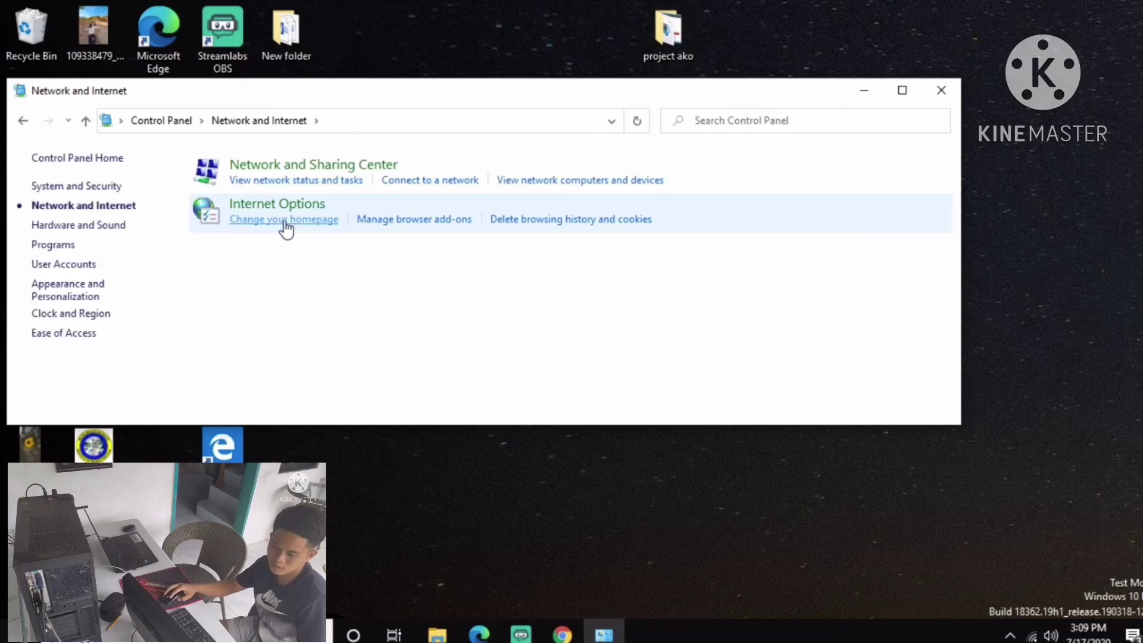
click(442, 190)
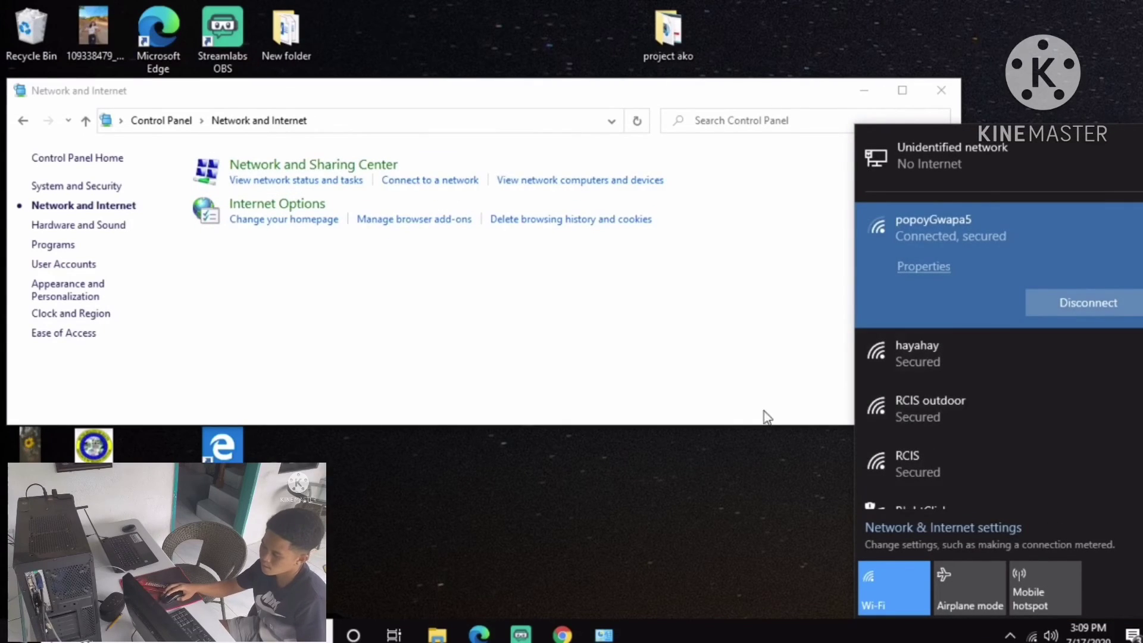
click(53, 245)
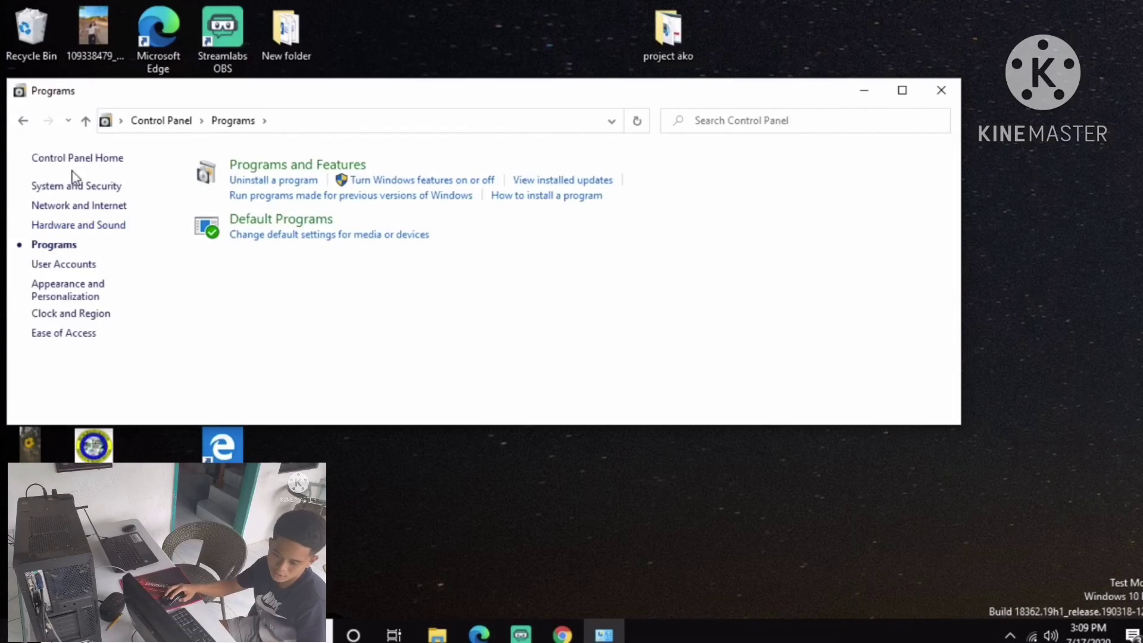
click(68, 162)
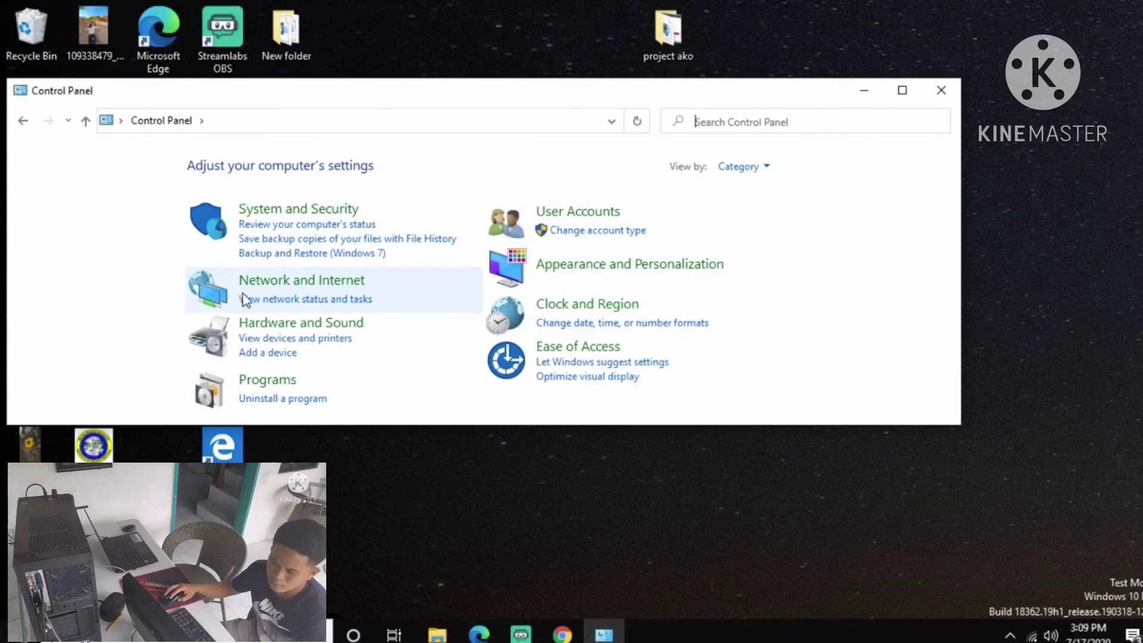
Step: Go to the client's Network and Sharing Center and open the list of its network adapters
click(276, 298)
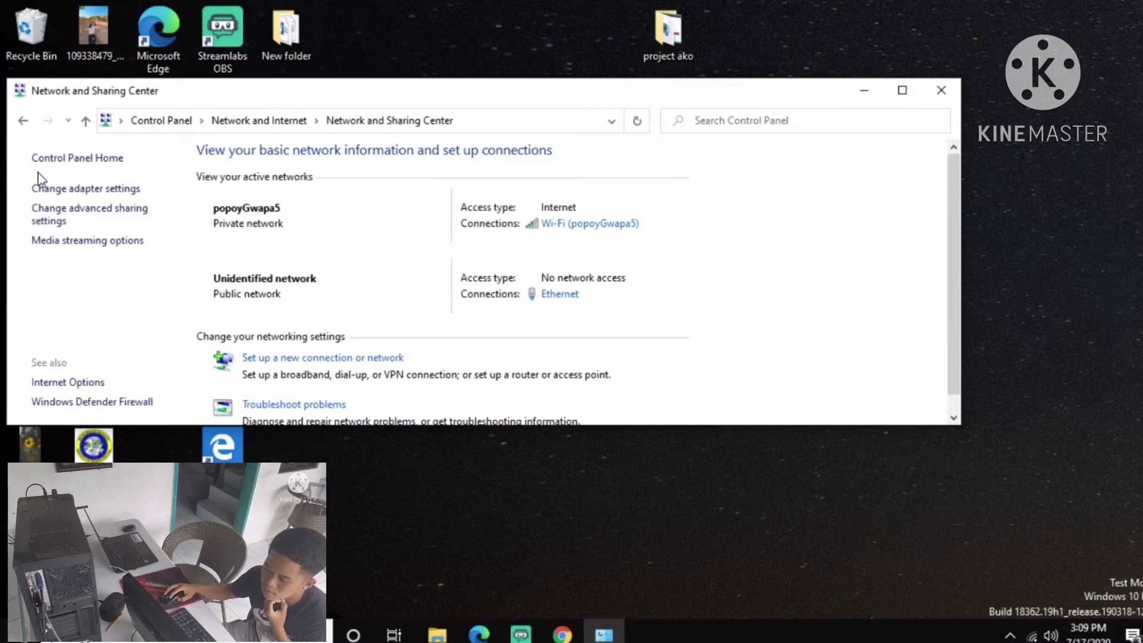
click(56, 210)
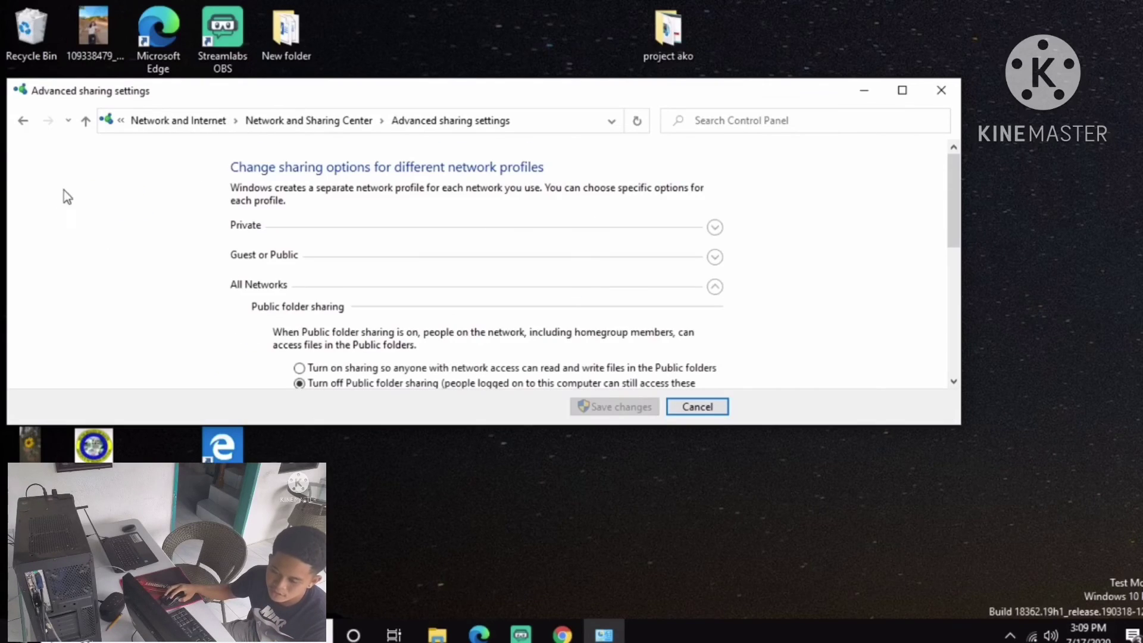
click(24, 121)
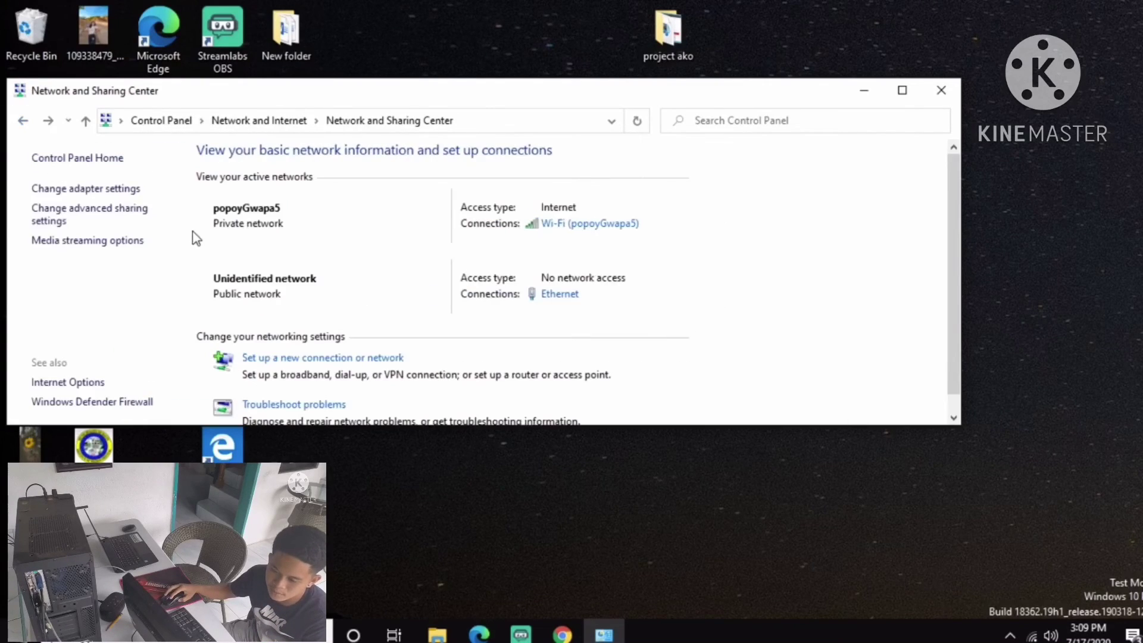
click(92, 189)
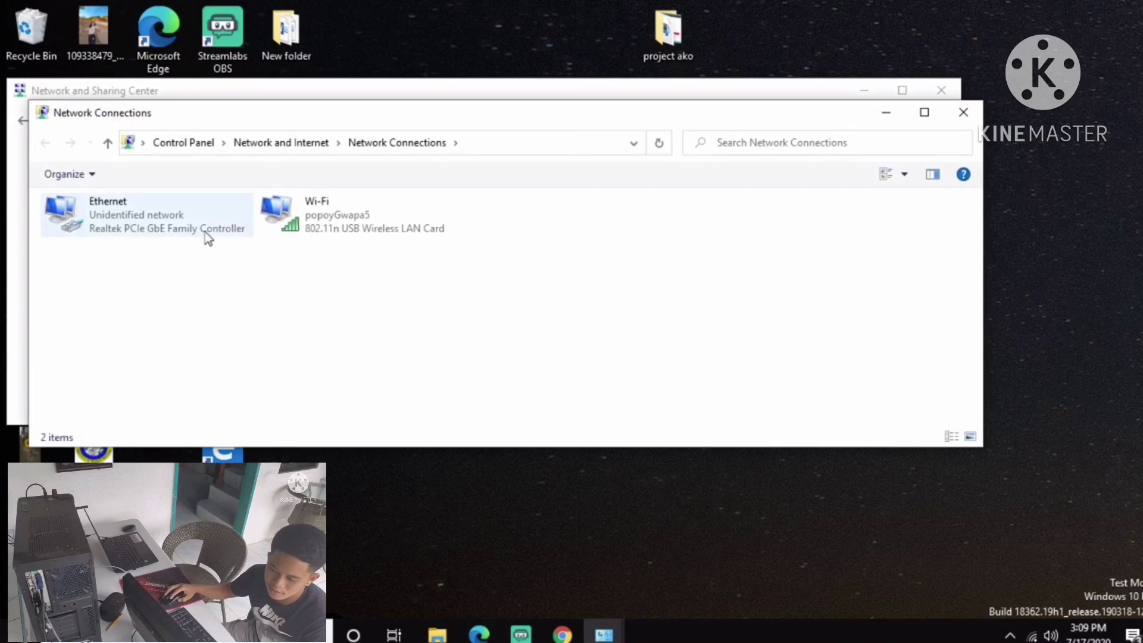
Step: Check how the Ethernet adapter's IPv4 properties assign its IP and DNS server addresses, and close the adapter's properties
click(127, 214)
right_click(127, 209)
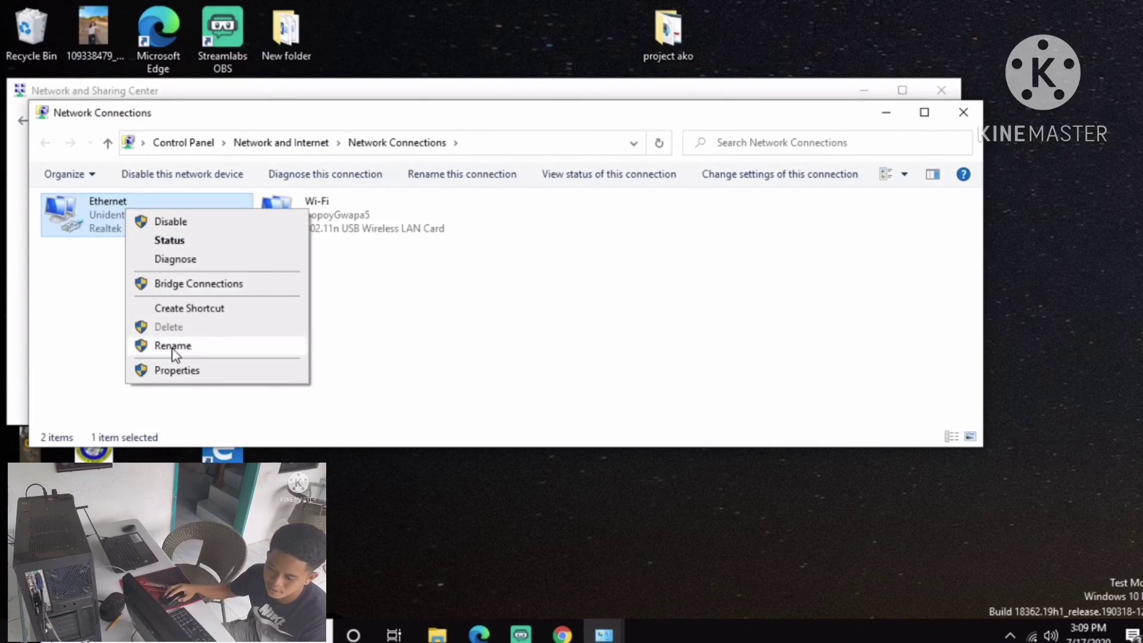
click(178, 371)
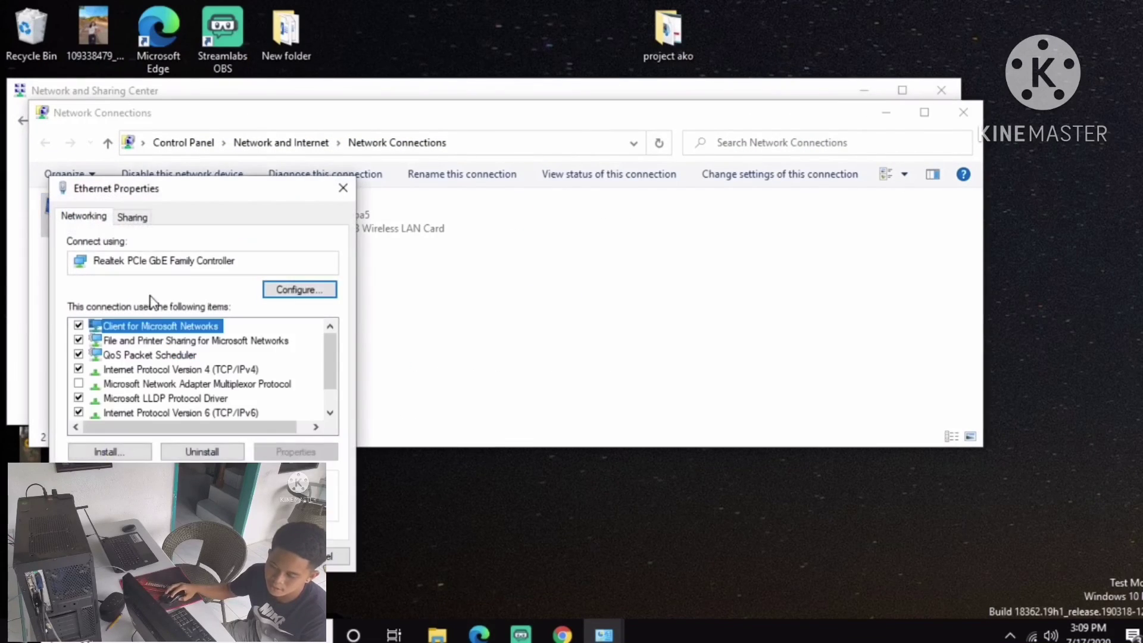
double_click(199, 370)
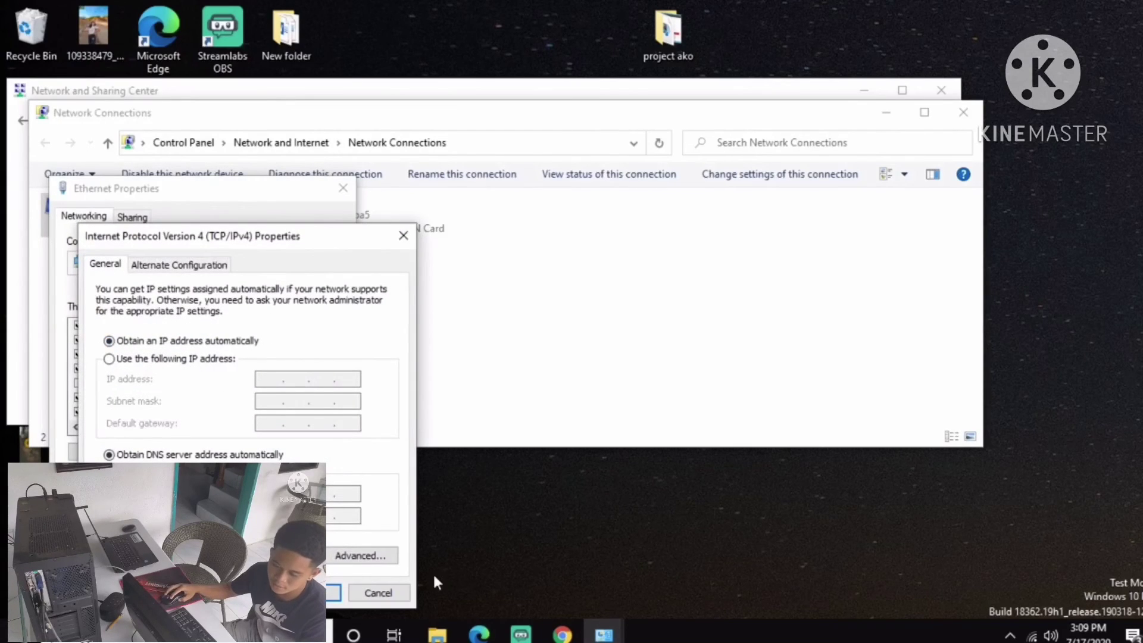
key(Escape)
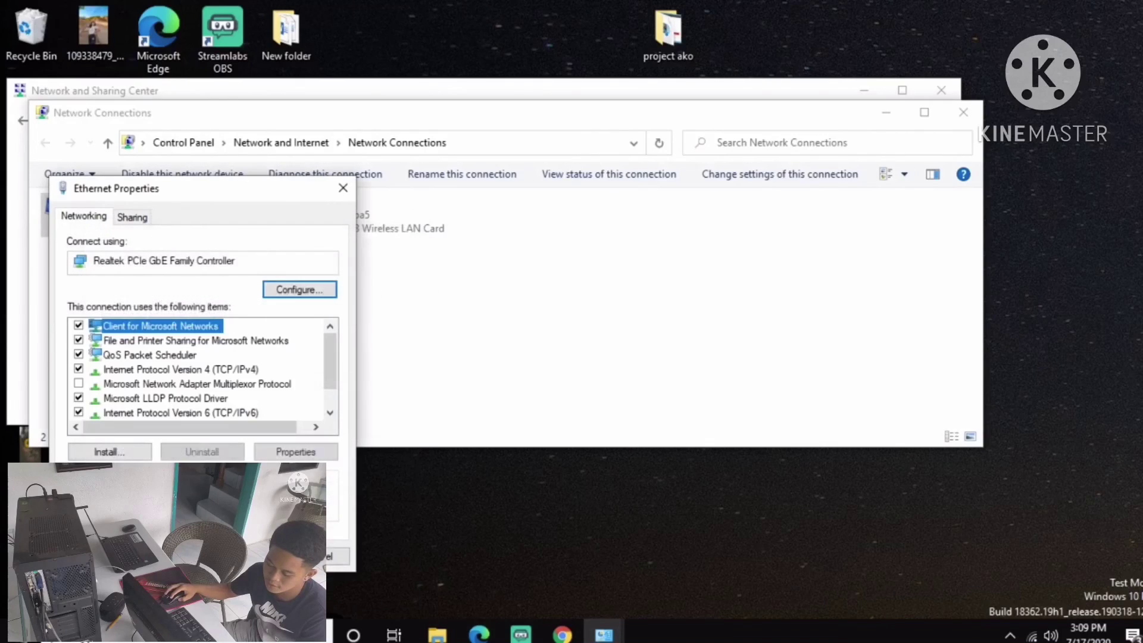
key(Escape)
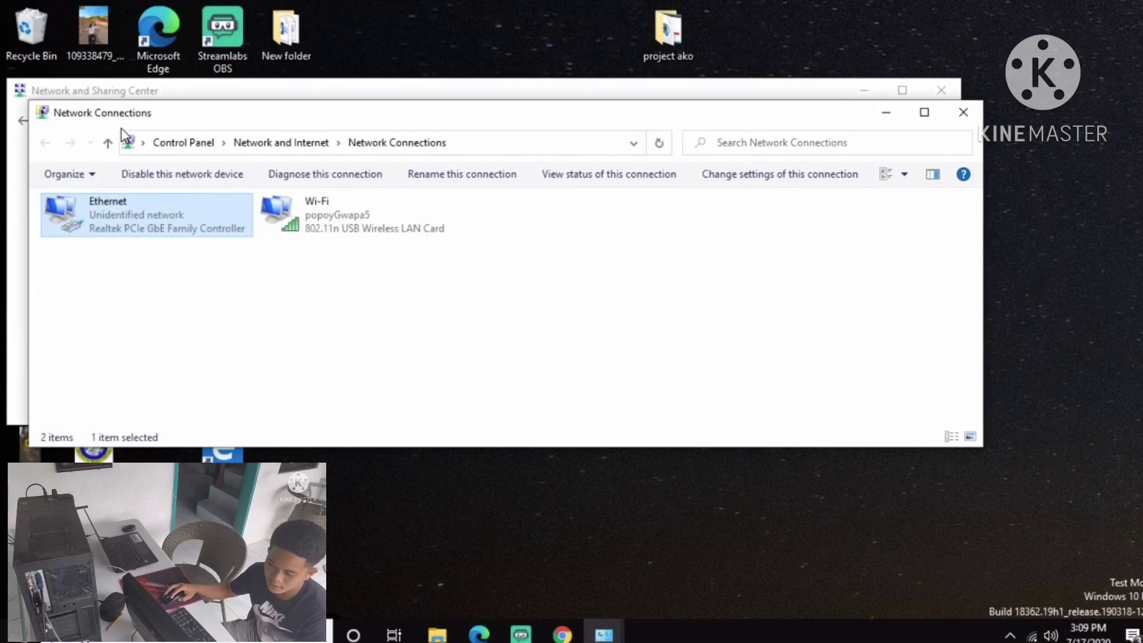
right_click(125, 231)
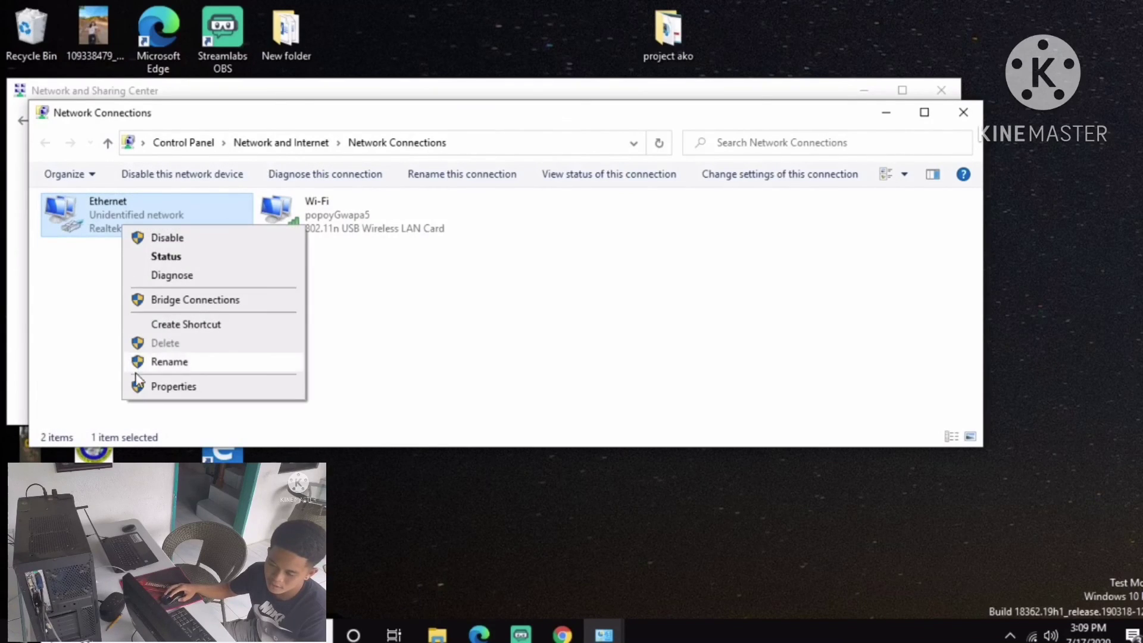
click(152, 388)
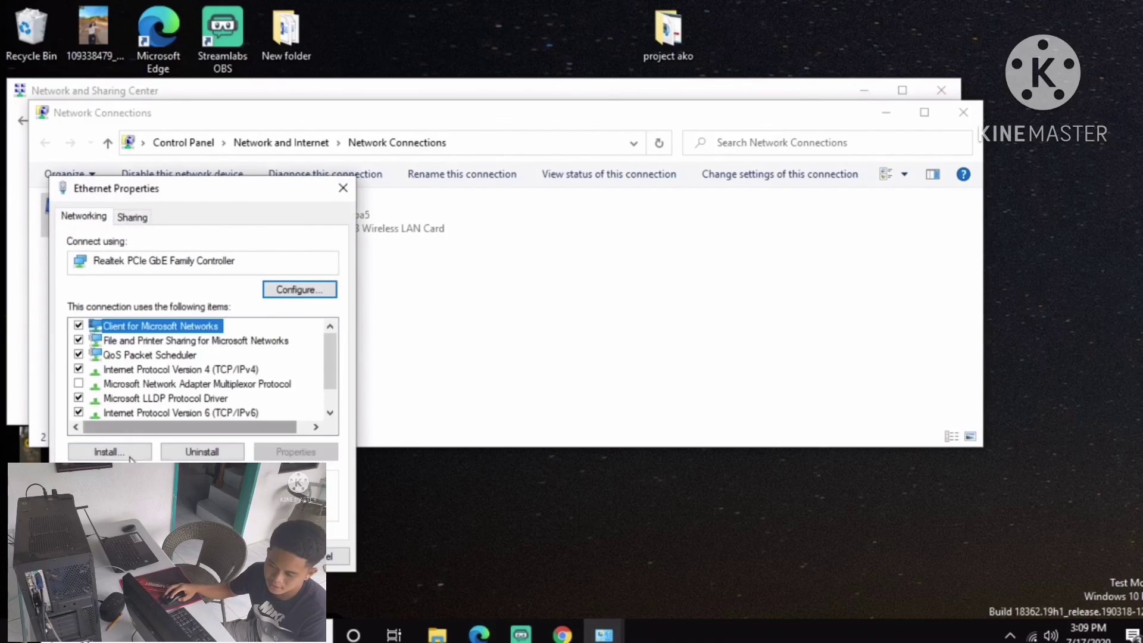
click(342, 188)
Step: Disable the client's Ethernet adapter from its status window and enable it again to renew its network connection
double_click(145, 226)
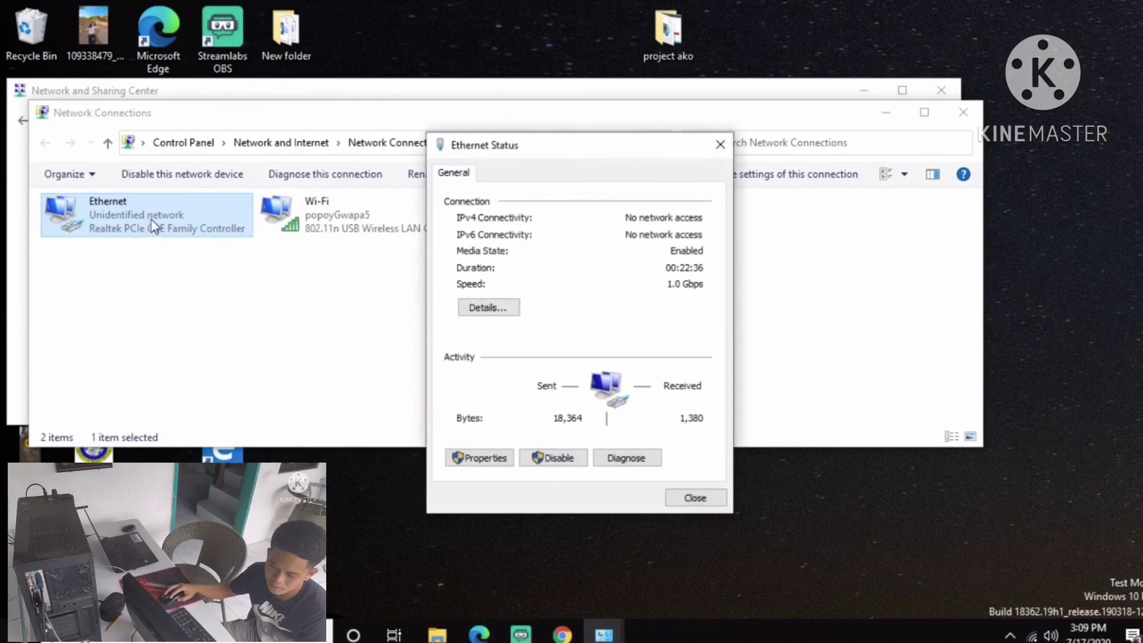
click(545, 460)
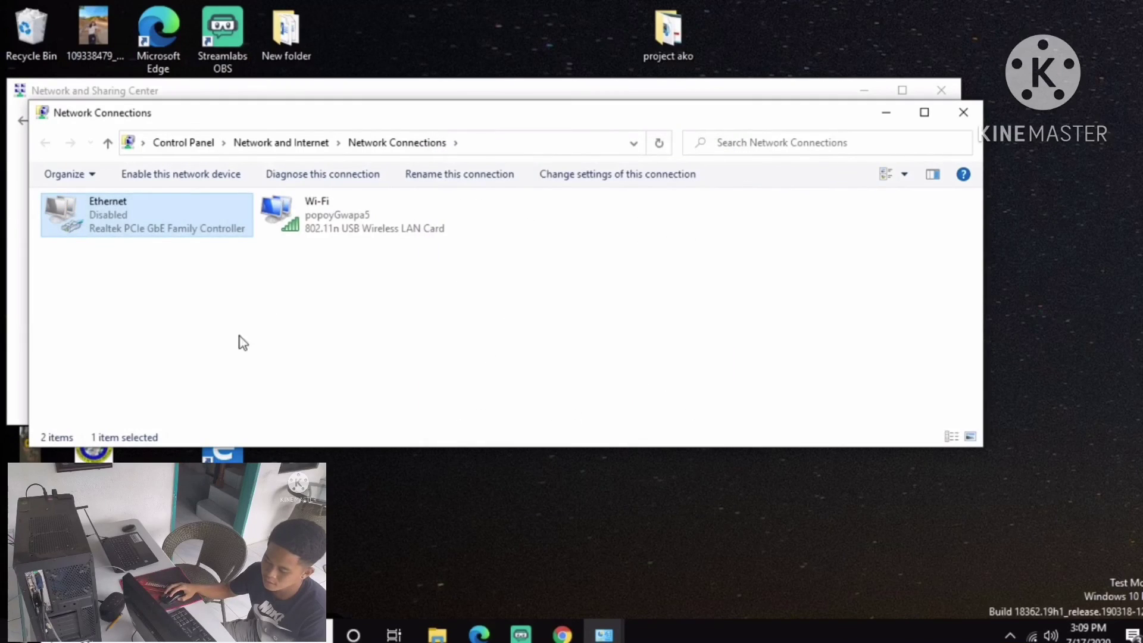
double_click(154, 220)
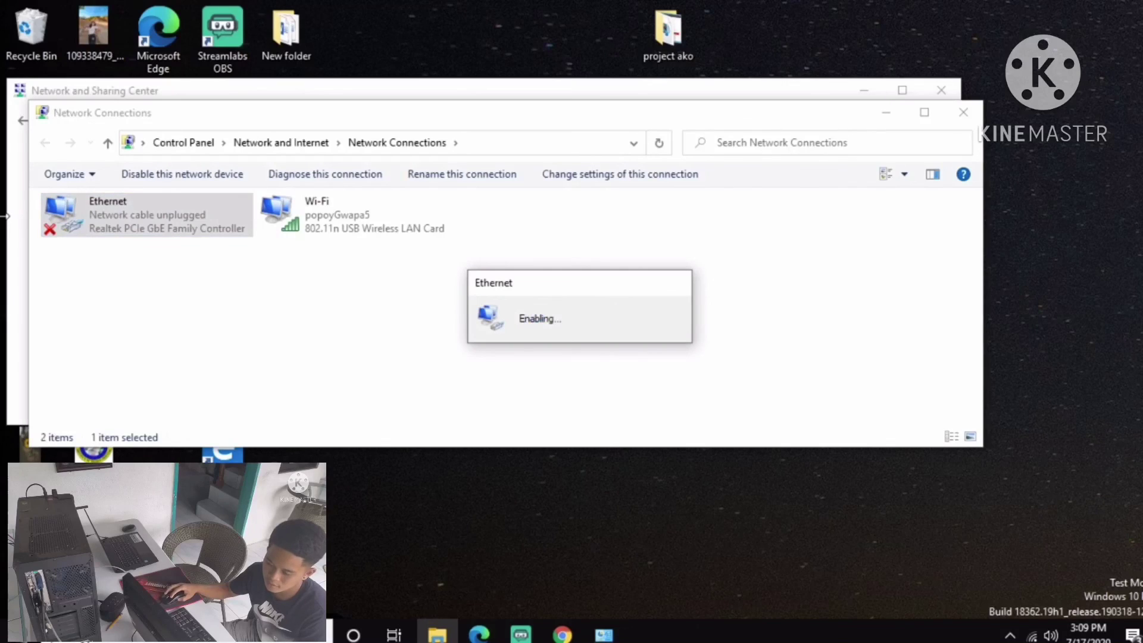
Step: Open the Ethernet adapter's connection details to check its IPv4 address, lease, DHCP server and DNS servers
right_click(126, 210)
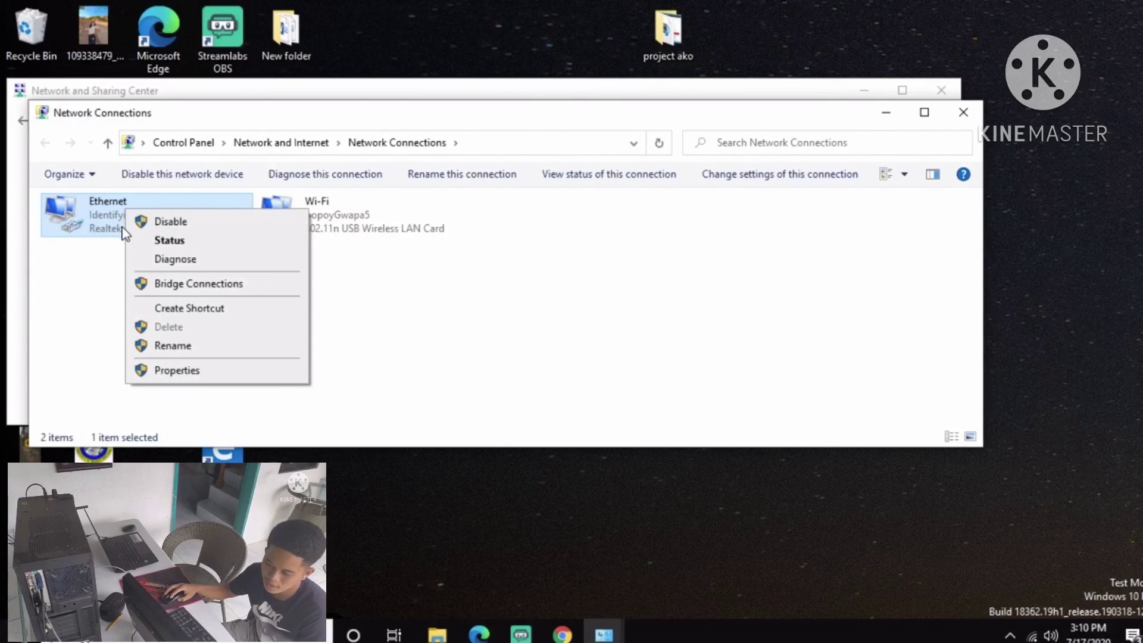
click(167, 241)
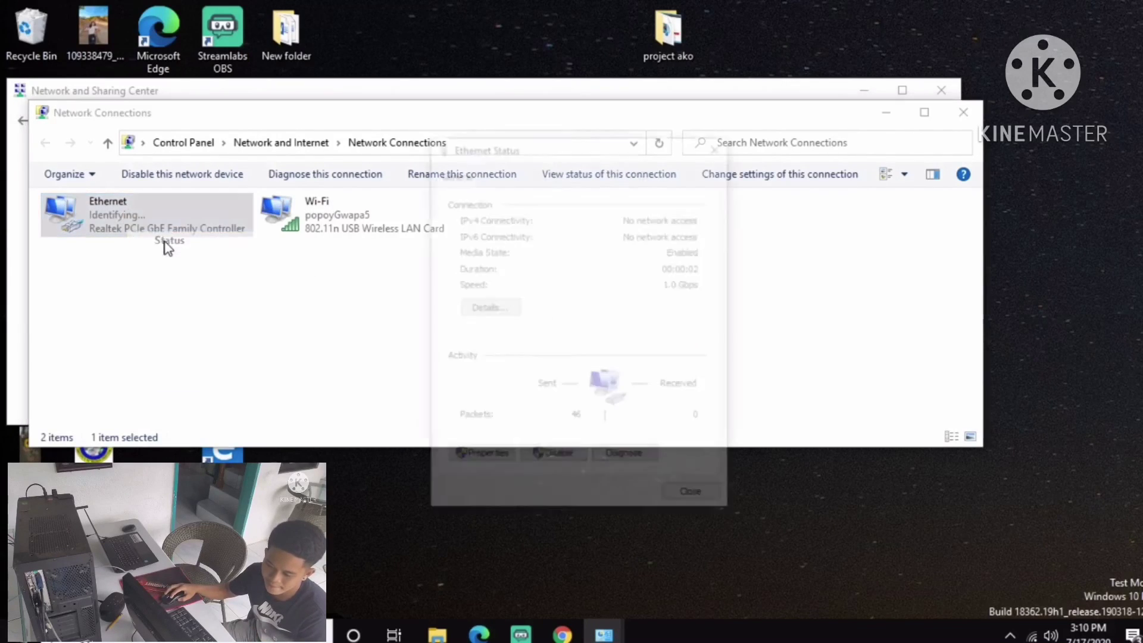
click(488, 308)
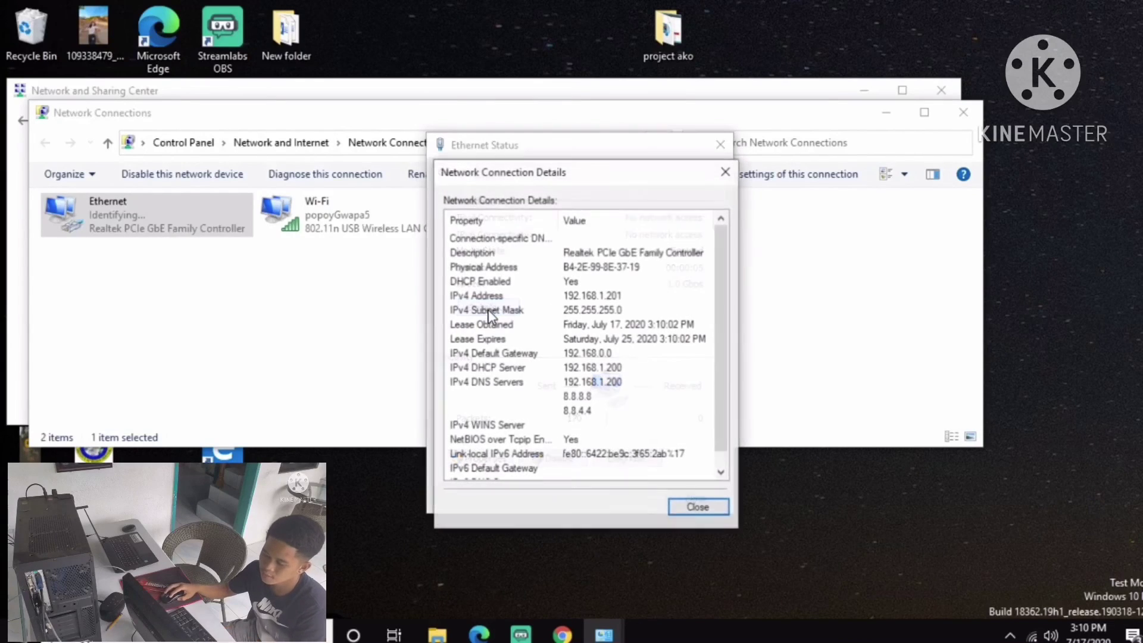